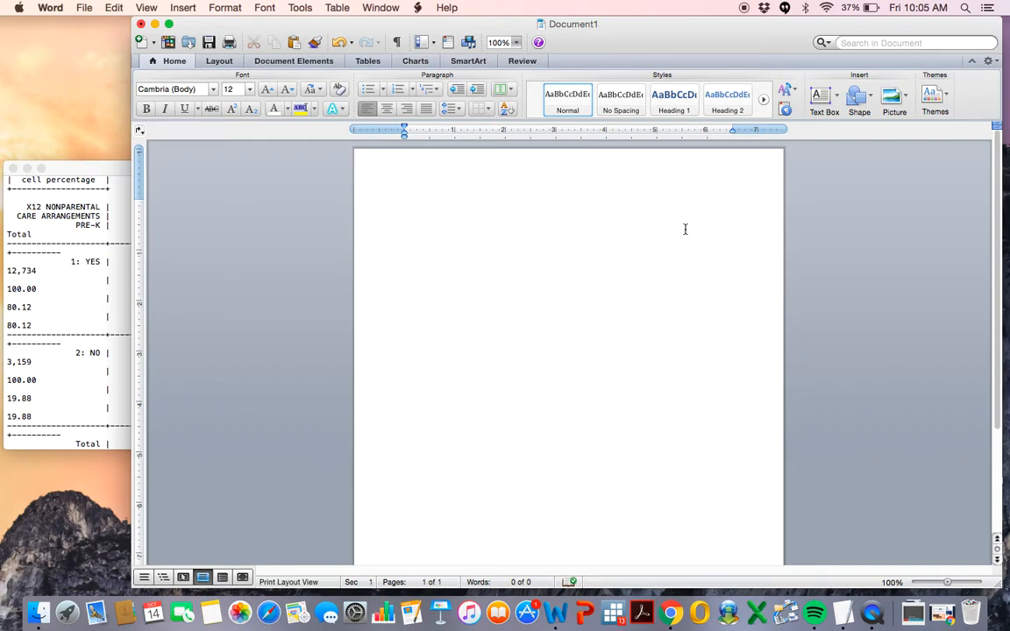
Type the sentence "This is my write up. It was perfect. Now it's complete." on the first page.
type("This is my write up. It was perfect.")
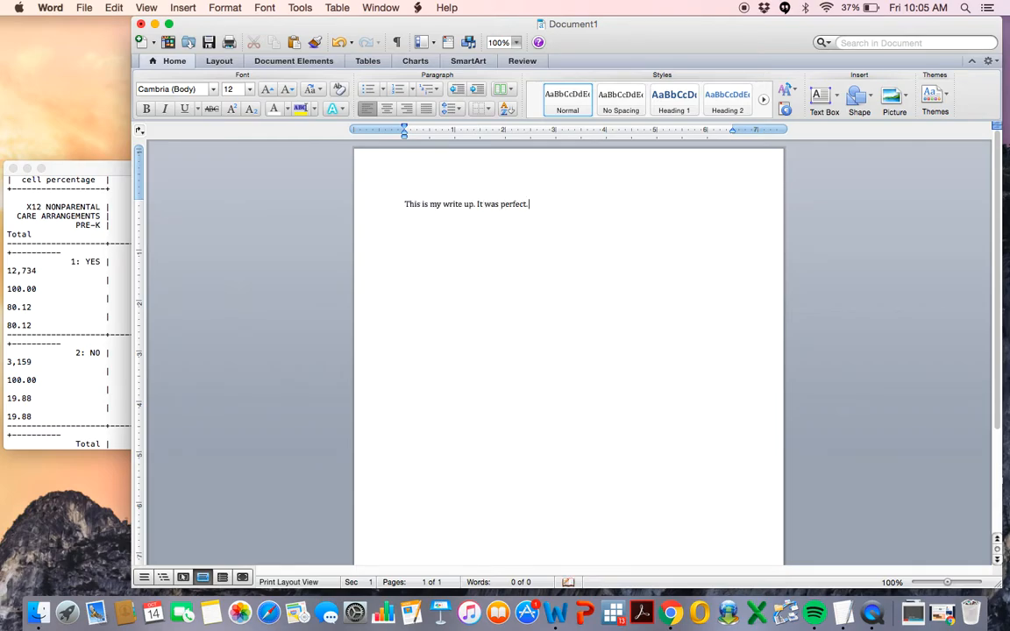
type(" Now it's complete.")
Insert a next-page section break after the text.
left_click(185, 9)
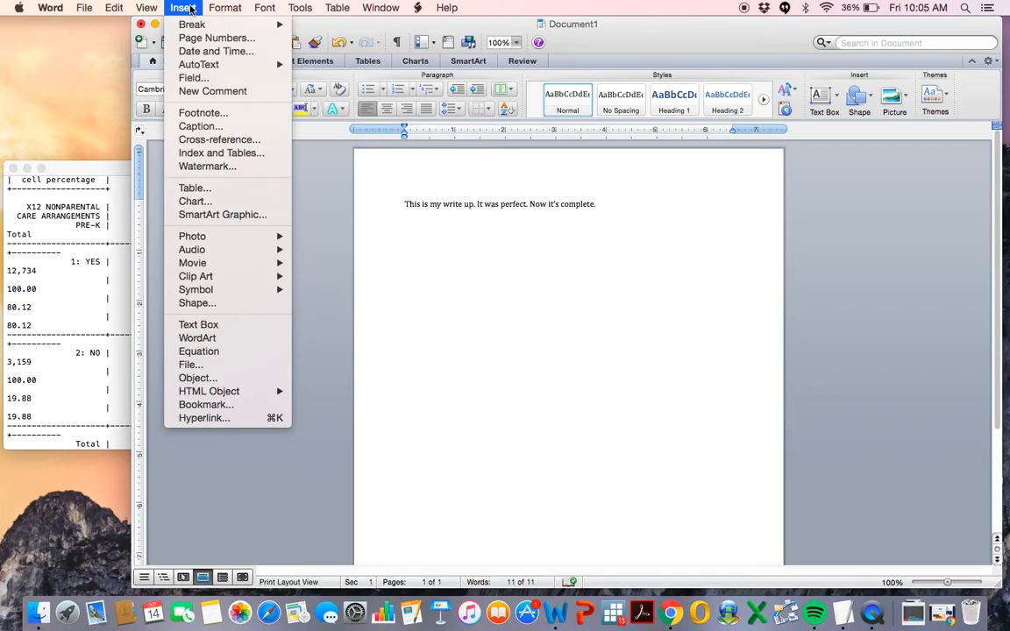
mouse_move(193, 26)
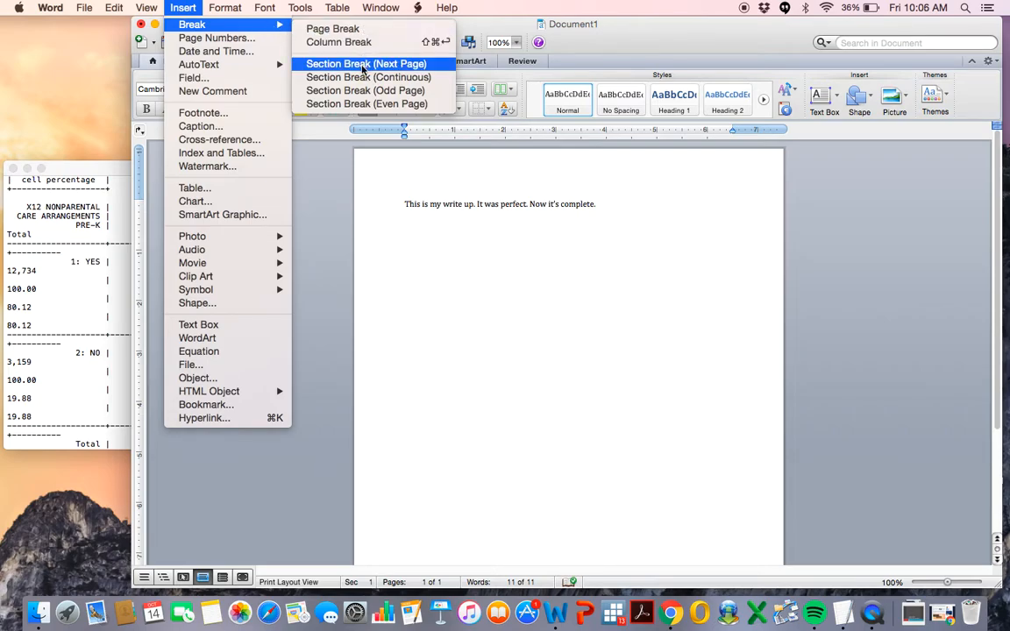
left_click(363, 64)
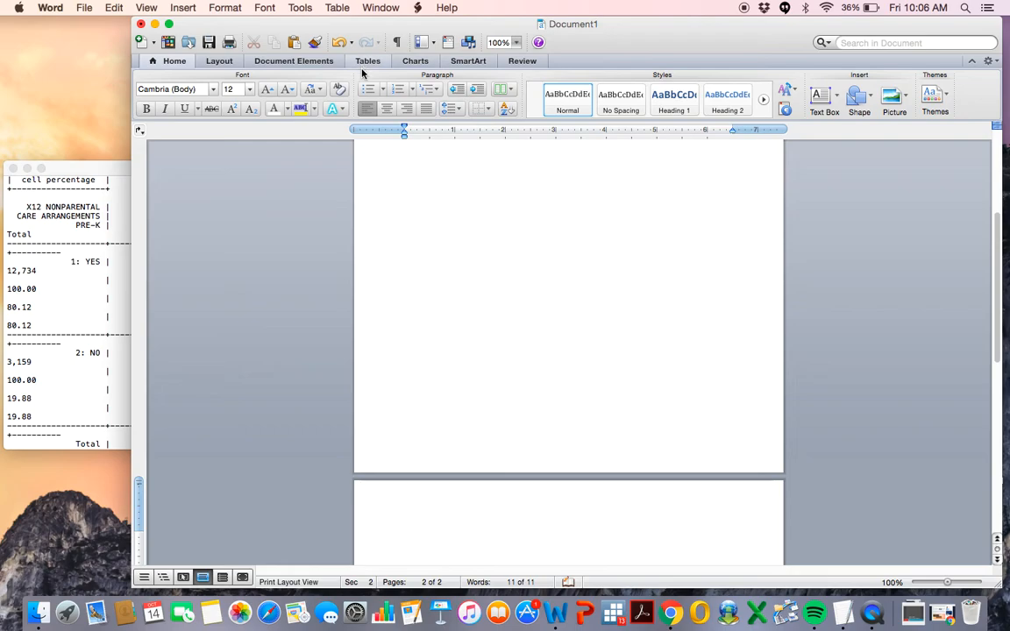
Set the orientation of the new second section to landscape.
scroll(529, 525, "down", 6)
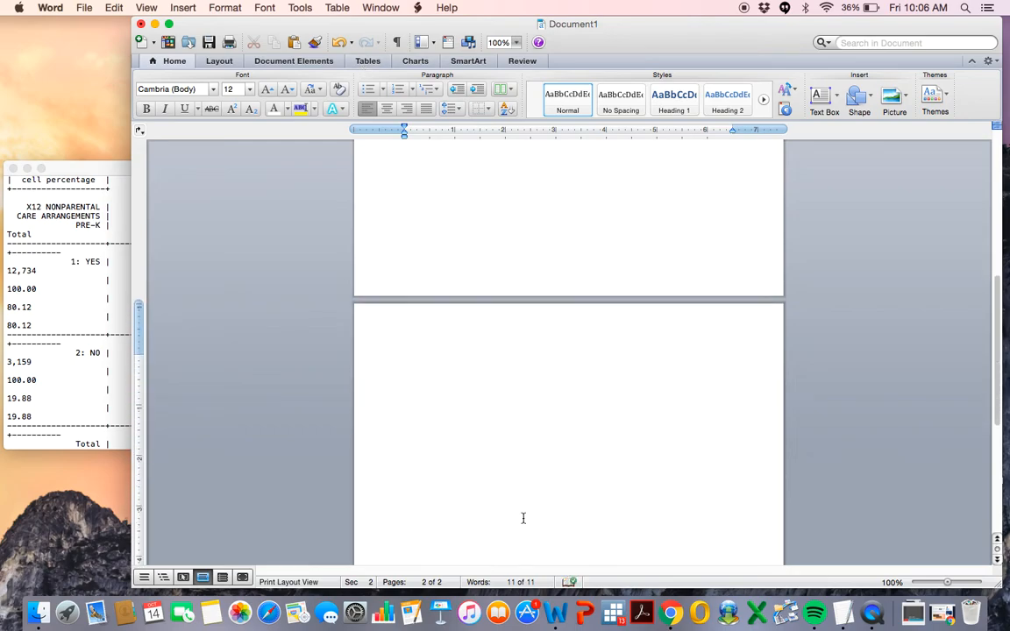
scroll(524, 518, "down", 2)
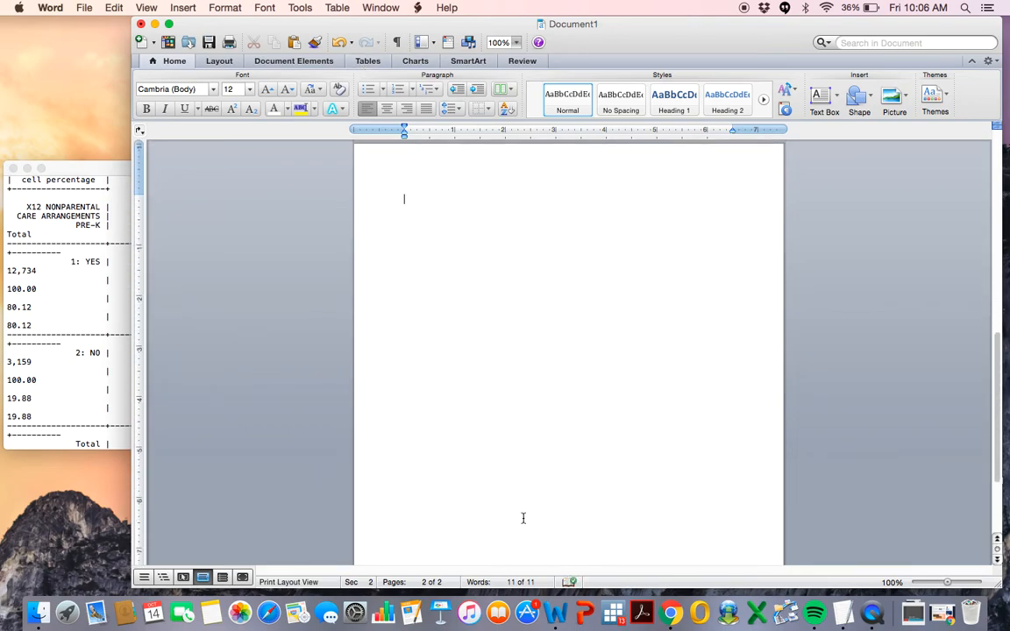
left_click(232, 62)
left_click(166, 92)
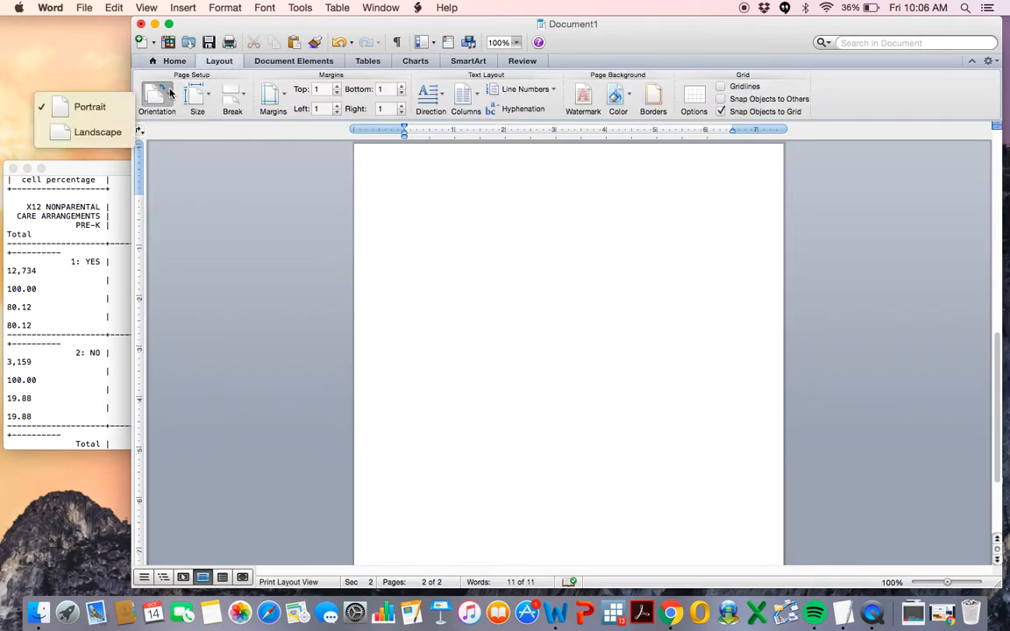
left_click(111, 131)
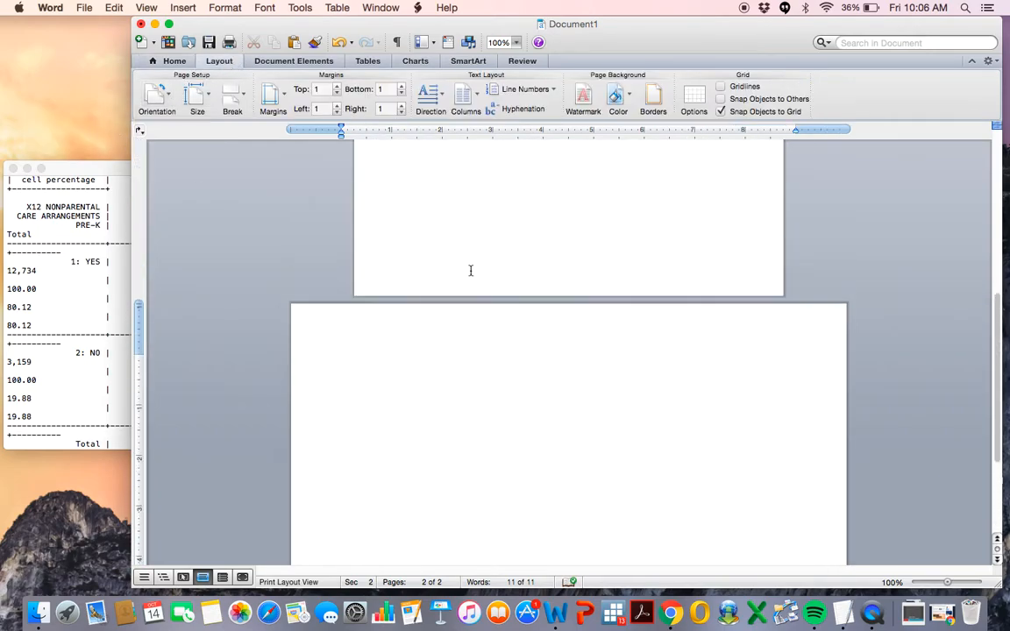
Insert a table of 7 columns by 8 rows on the landscape page.
scroll(500, 411, "up", 10)
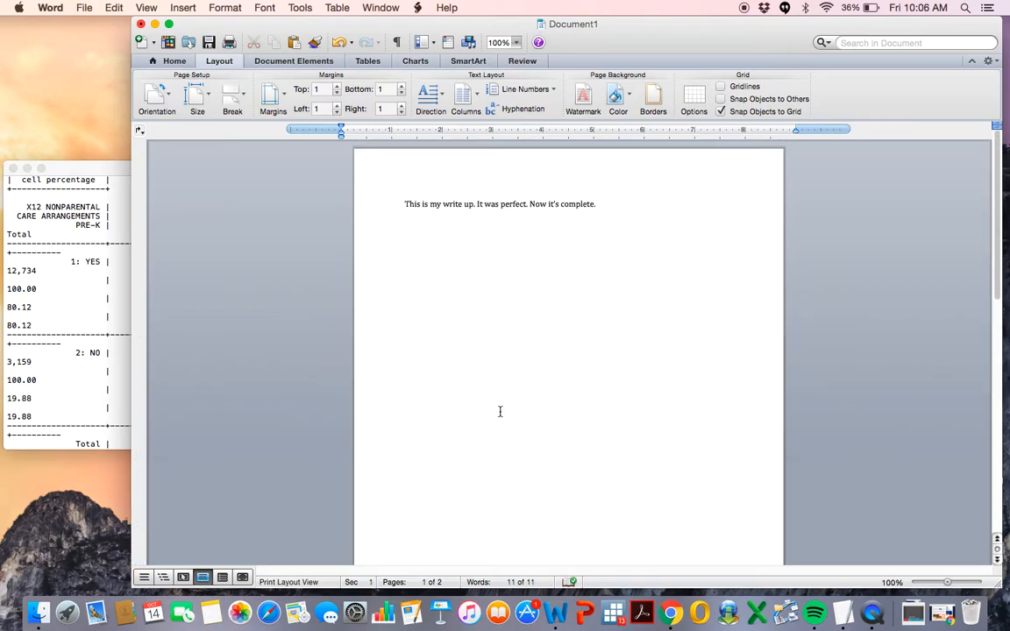
scroll(499, 411, "down", 10)
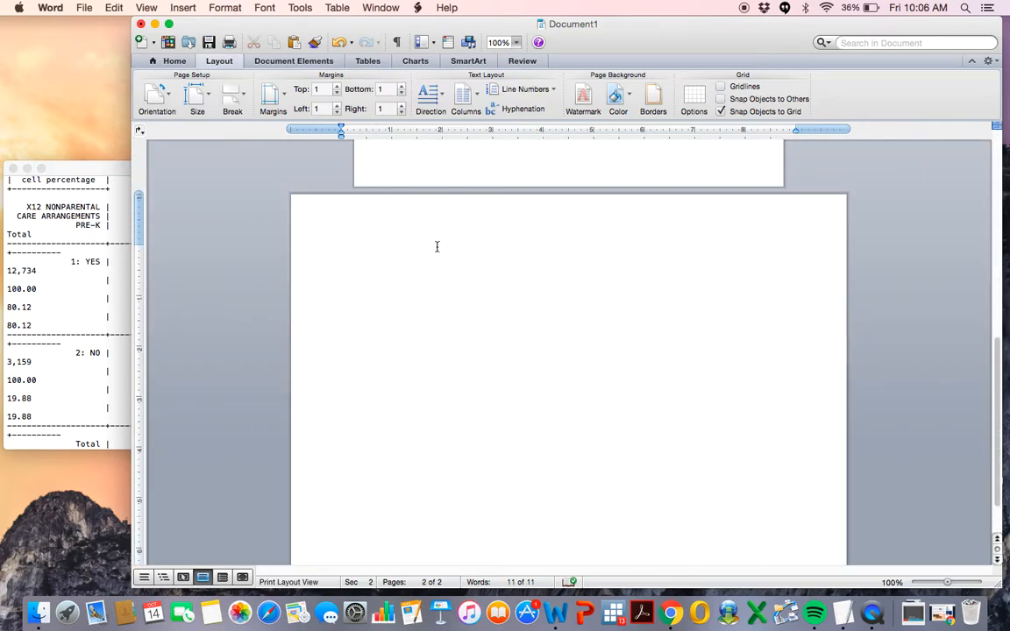
left_click(358, 249)
left_click(367, 61)
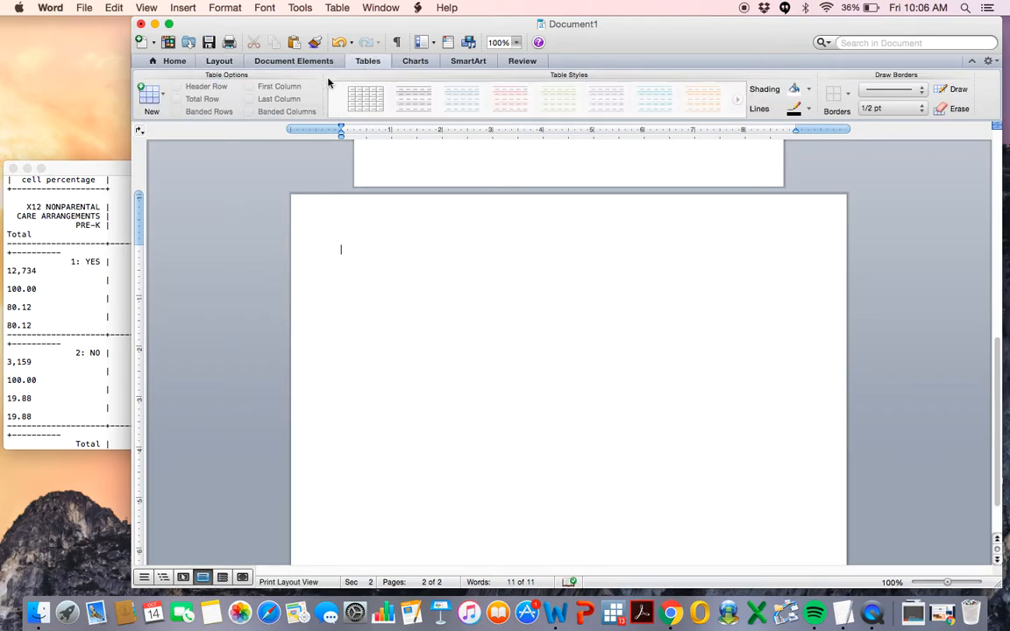
left_click(149, 95)
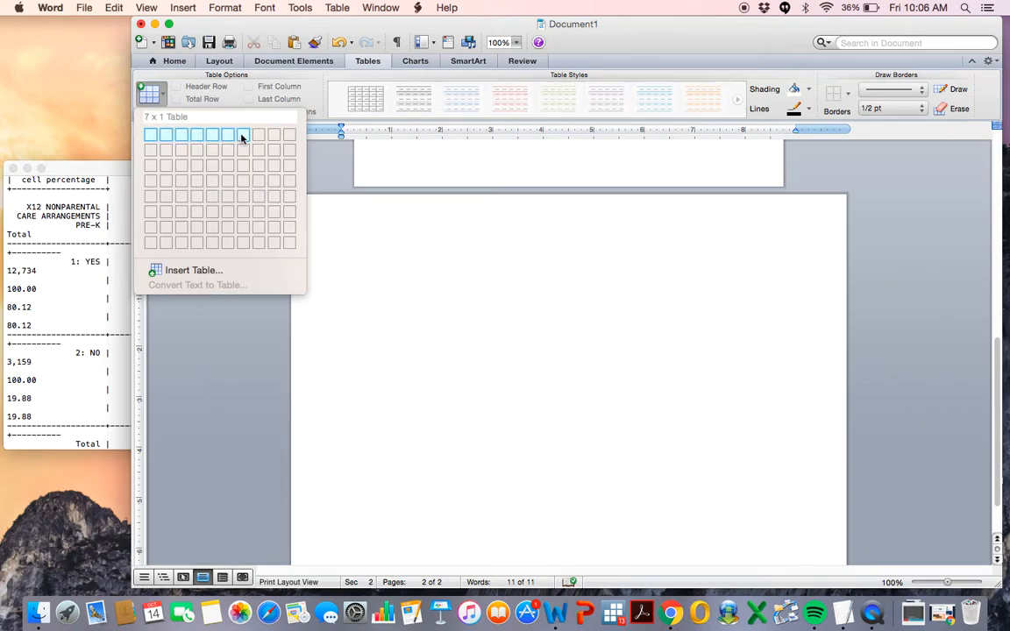
left_click(247, 250)
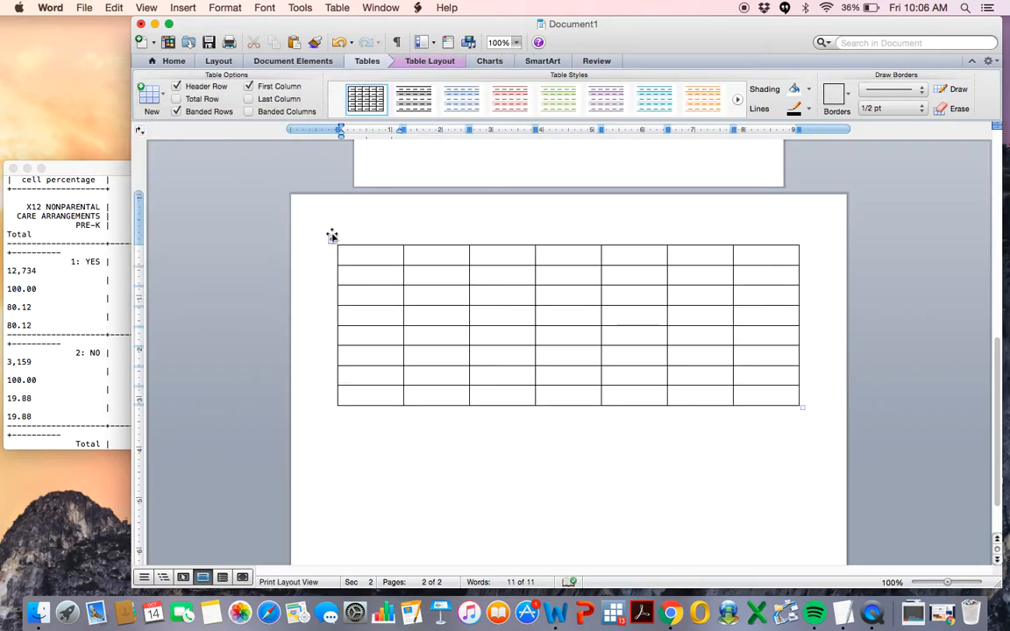
Set the whole table's line spacing to 1.0 and its font to Courier New.
left_click(332, 235)
left_click(173, 61)
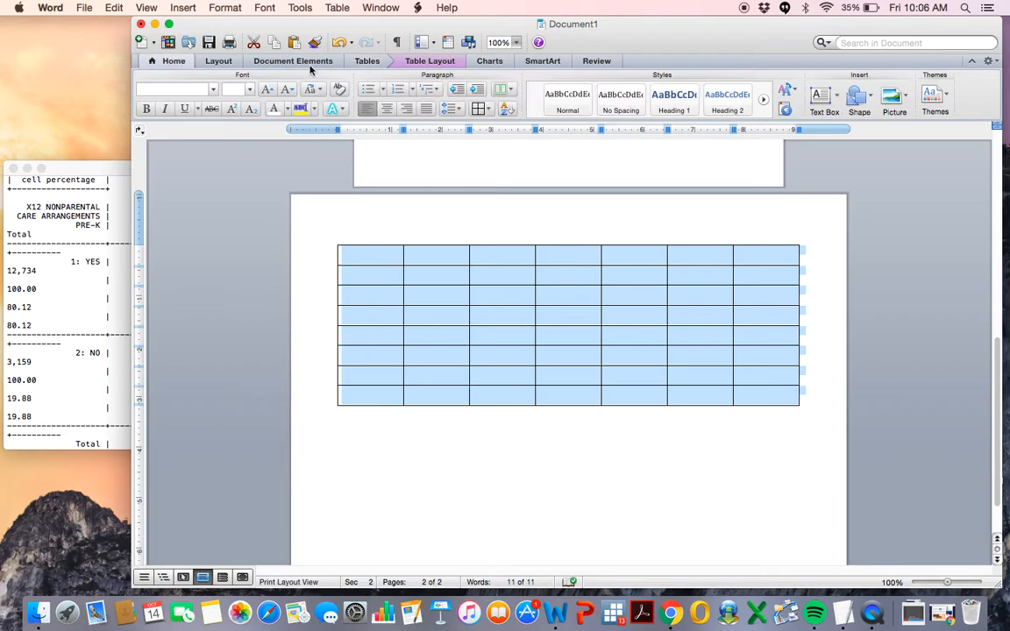
left_click(451, 108)
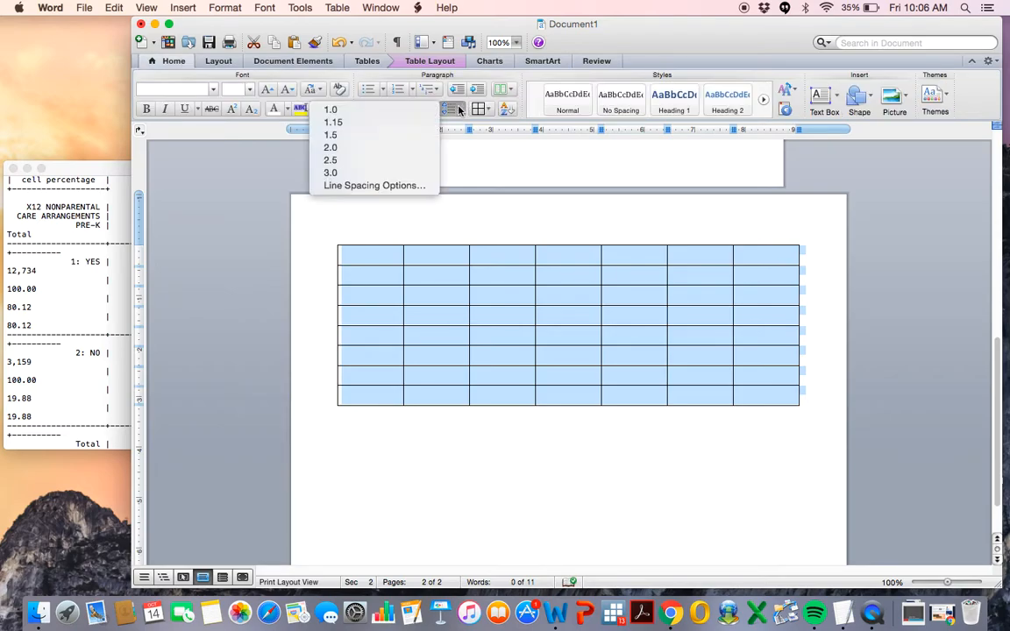
left_click(400, 111)
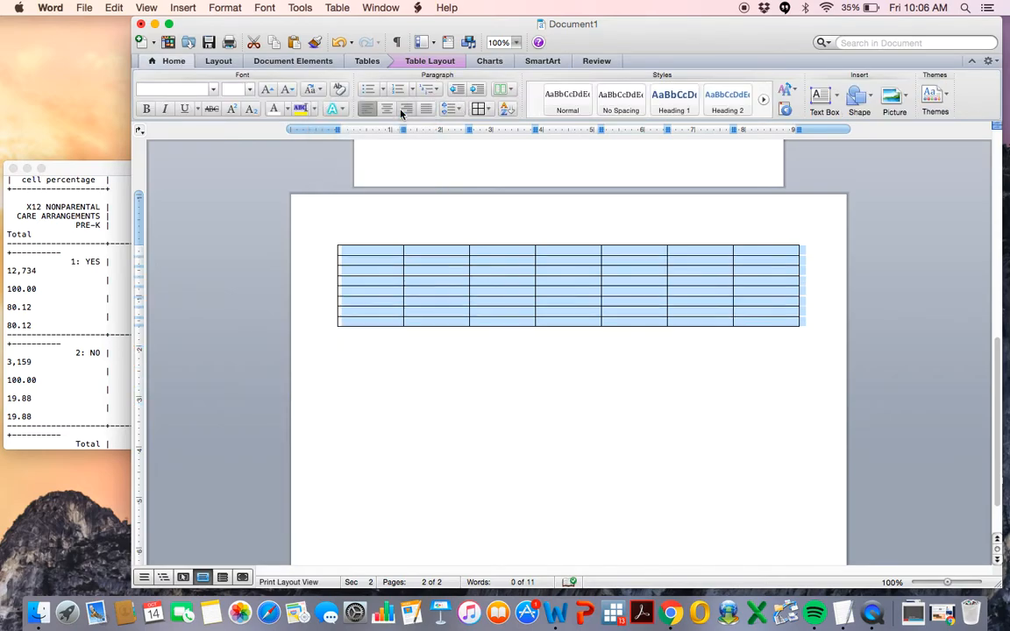
left_click(215, 92)
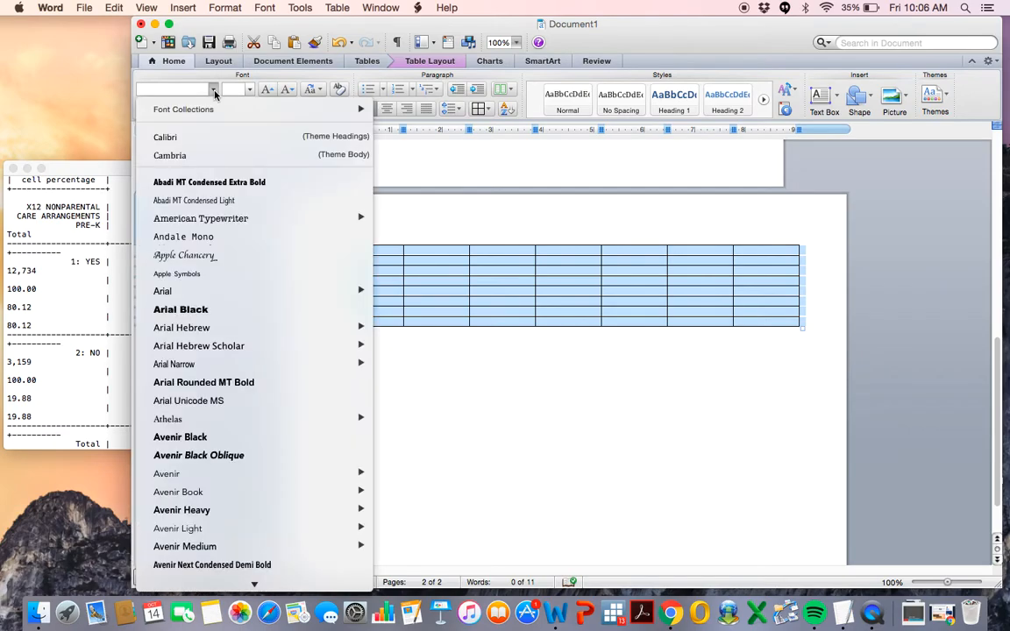
scroll(236, 327, "down", 15)
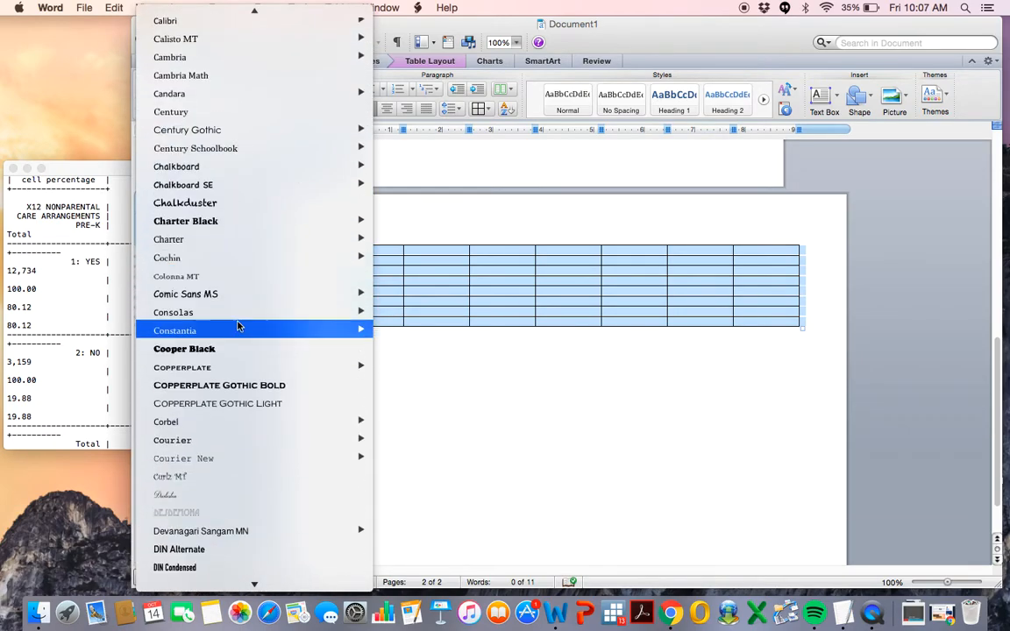
scroll(236, 326, "down", 1)
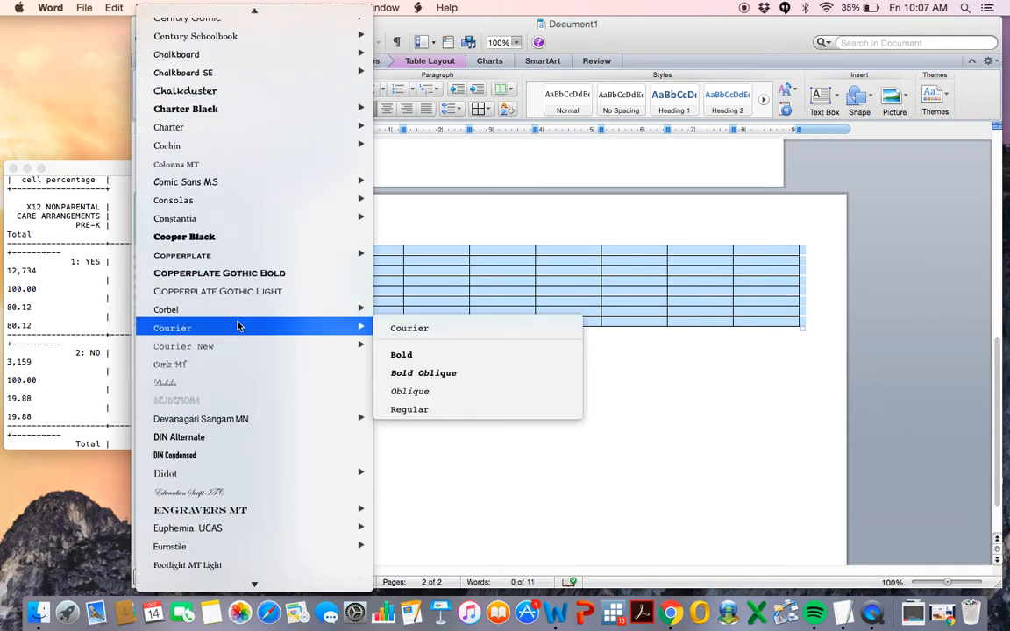
left_click(213, 347)
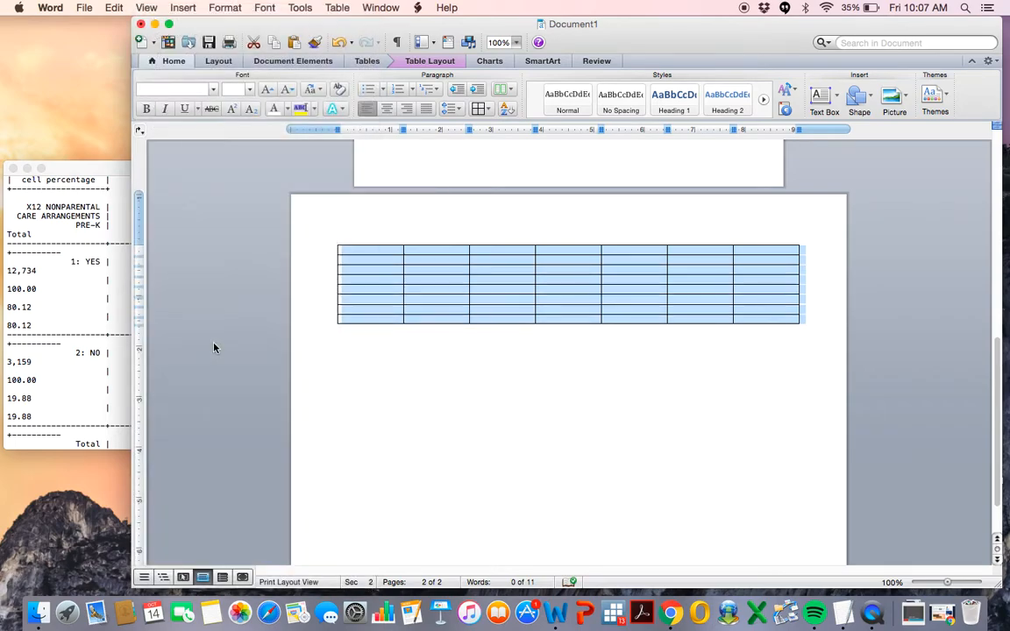
Merge the cells of the table's first row into one cell.
left_click(372, 252)
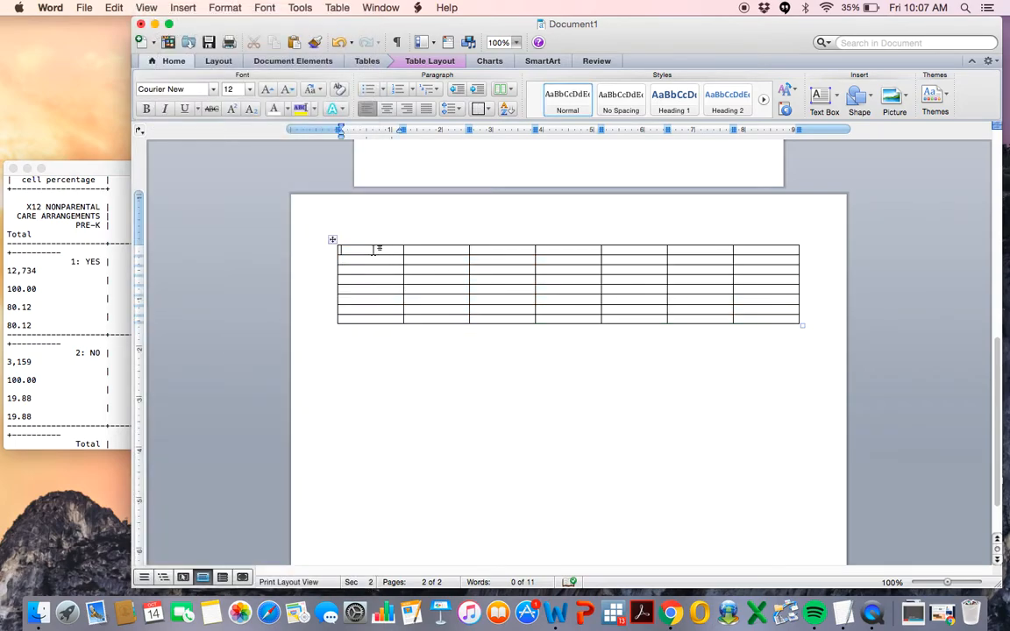
left_click(320, 253)
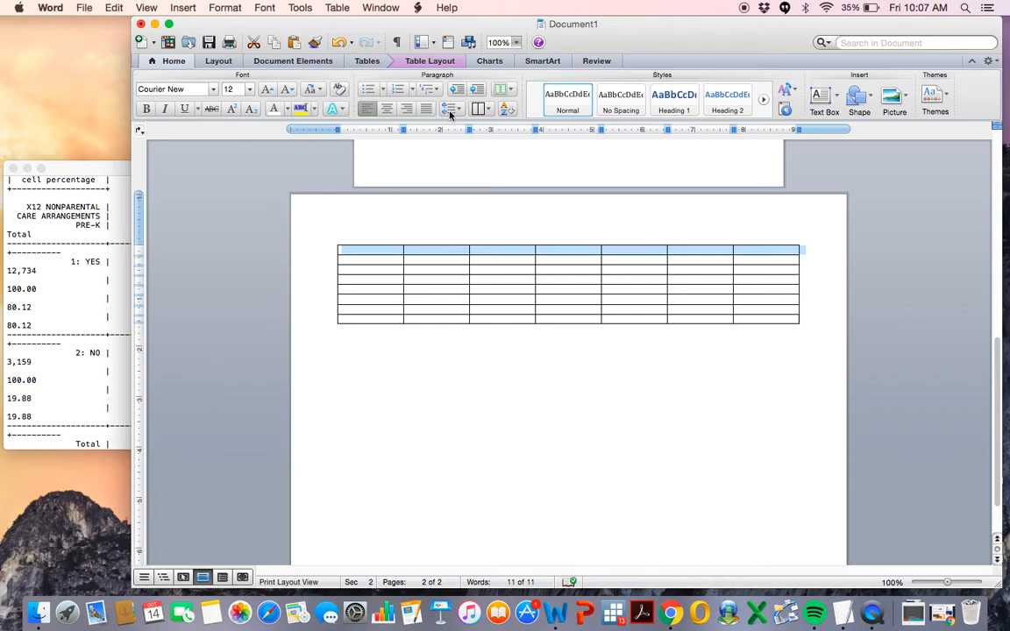
left_click(430, 61)
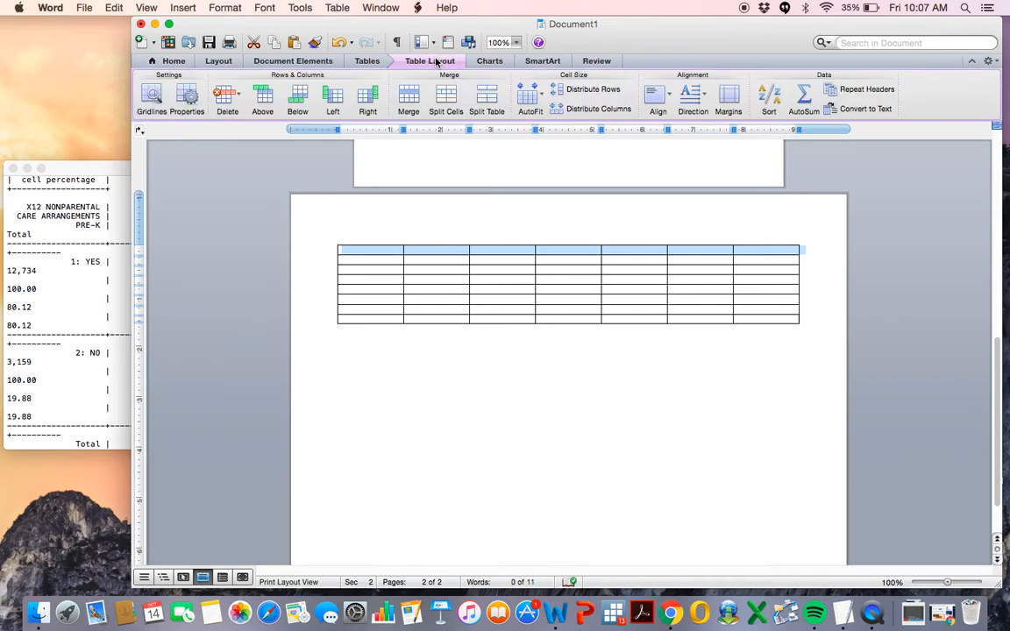
left_click(389, 253)
Type the caption "Table 1. Associations between child race/ethnicity" in the merged first row.
type("Table 1.")
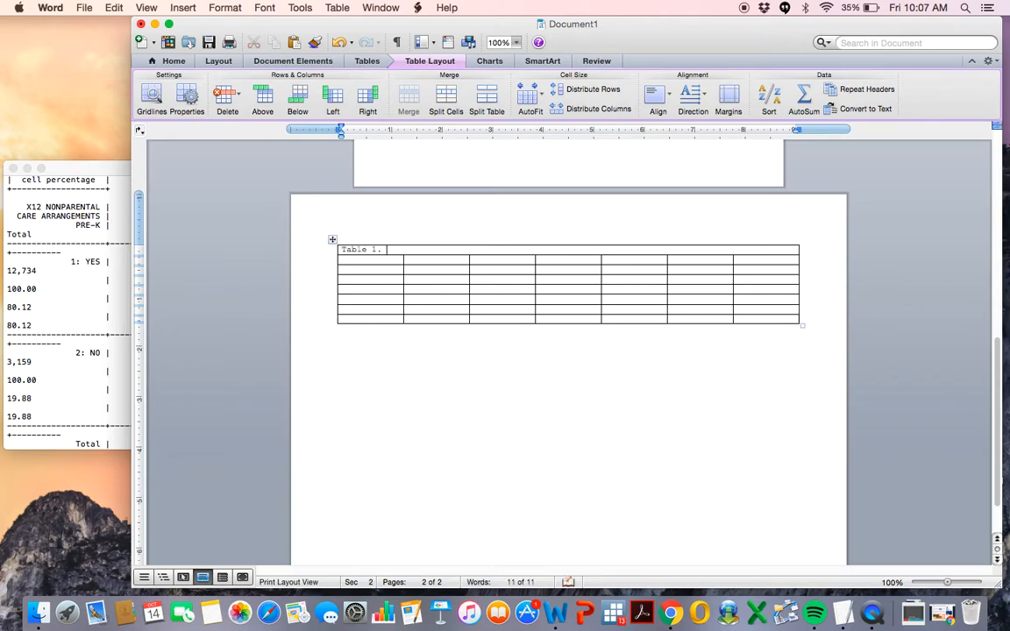
type(" Associations between")
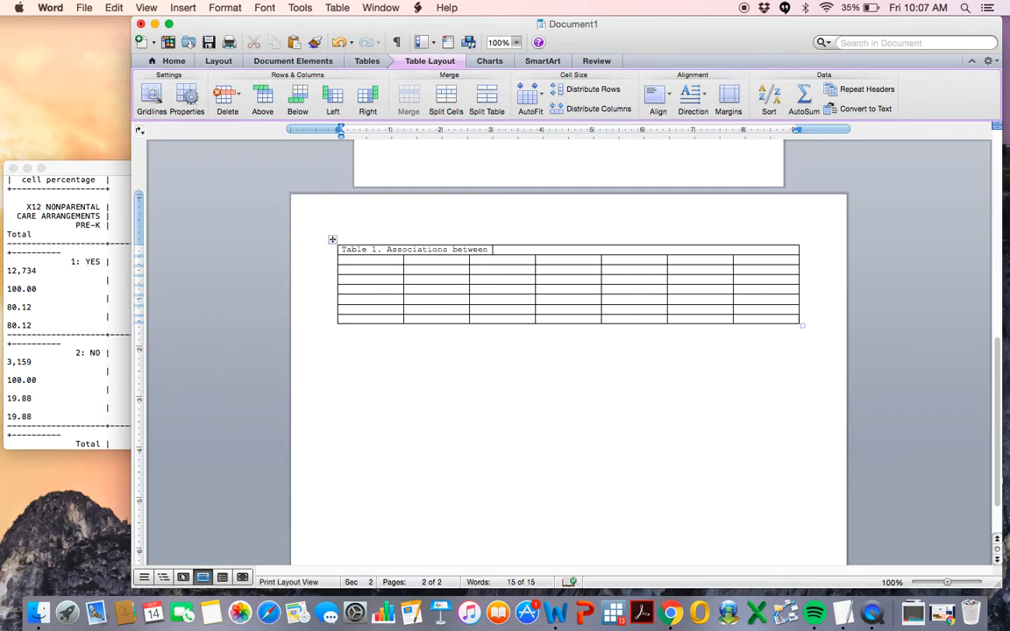
type(" child race/ethnicity")
Replace the word "child" in the caption with "kindergarteners'".
double_click(509, 251)
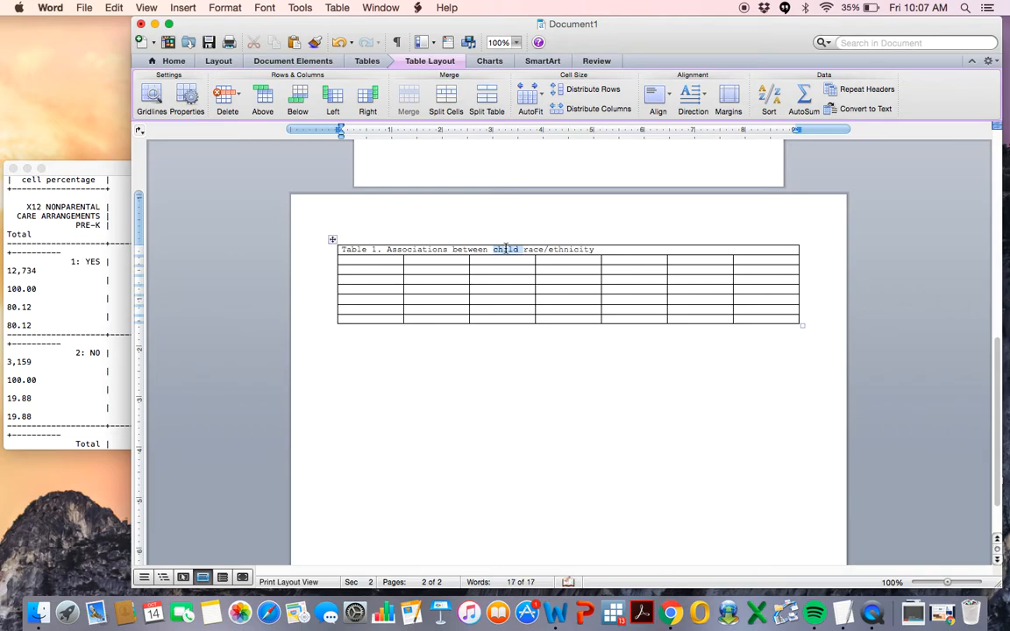
type("kindergartener")
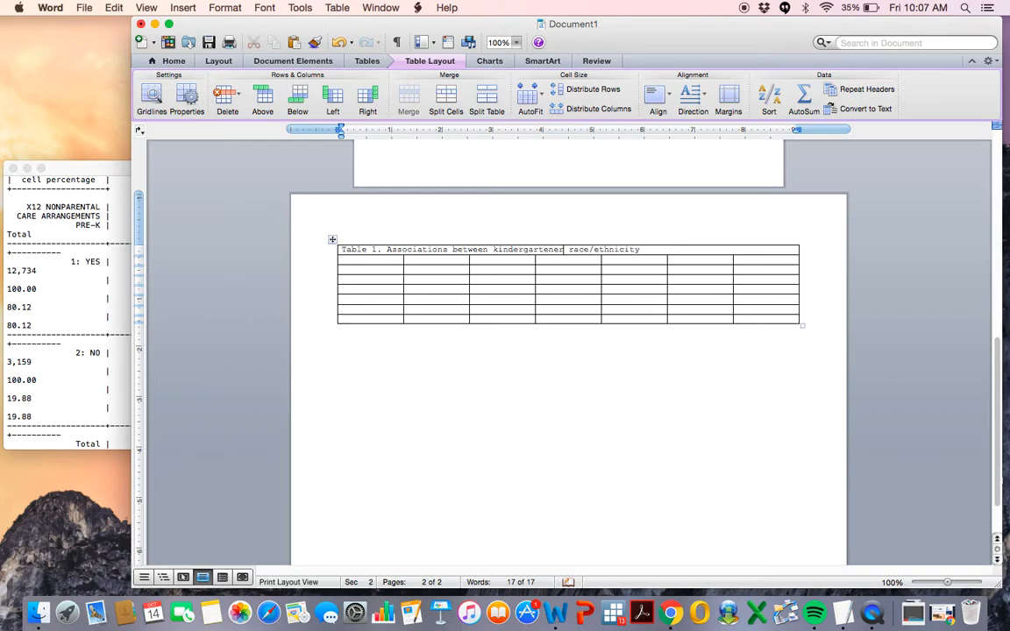
type("s'")
Complete the caption with "and various academic and demographic factors." and give it a hanging indent.
left_click(689, 252)
type("and a")
type("arious")
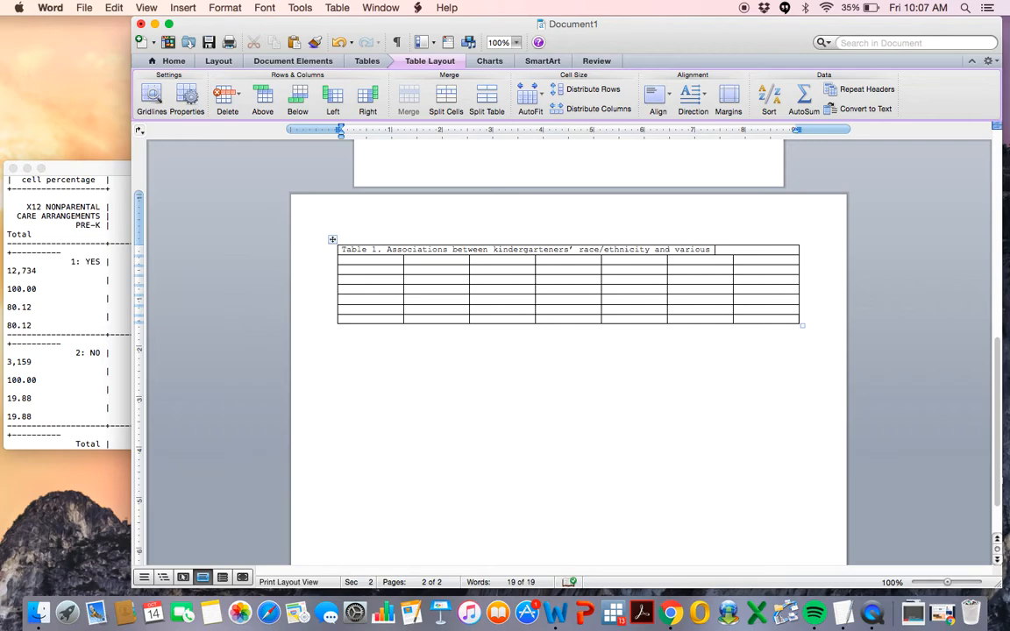
type(" academic and")
type(" demogr")
type("aphic fac")
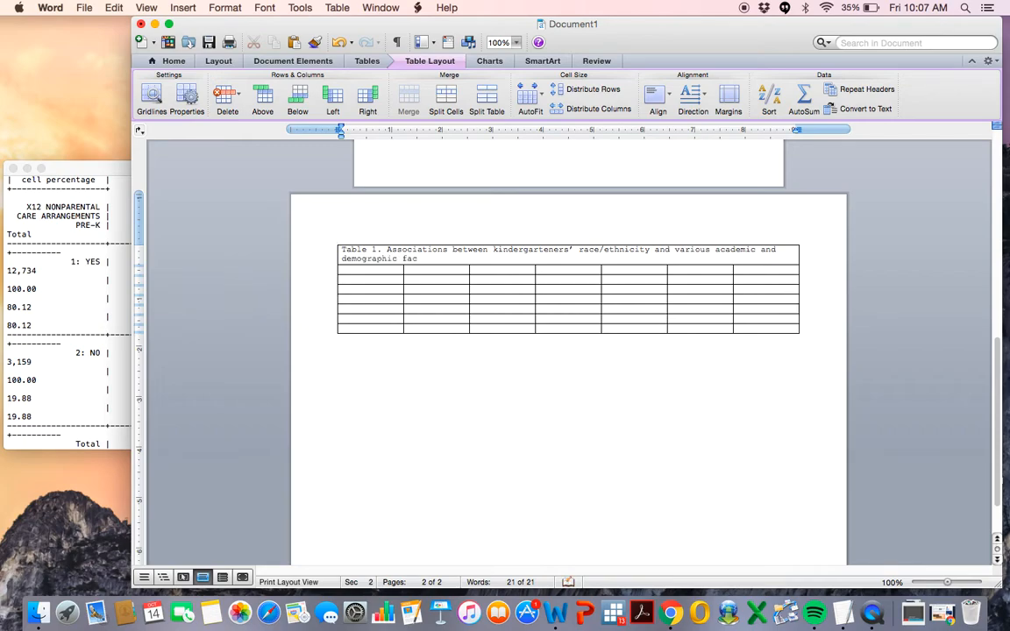
type("tors.")
left_click(343, 259)
left_click_drag(341, 134, 386, 127)
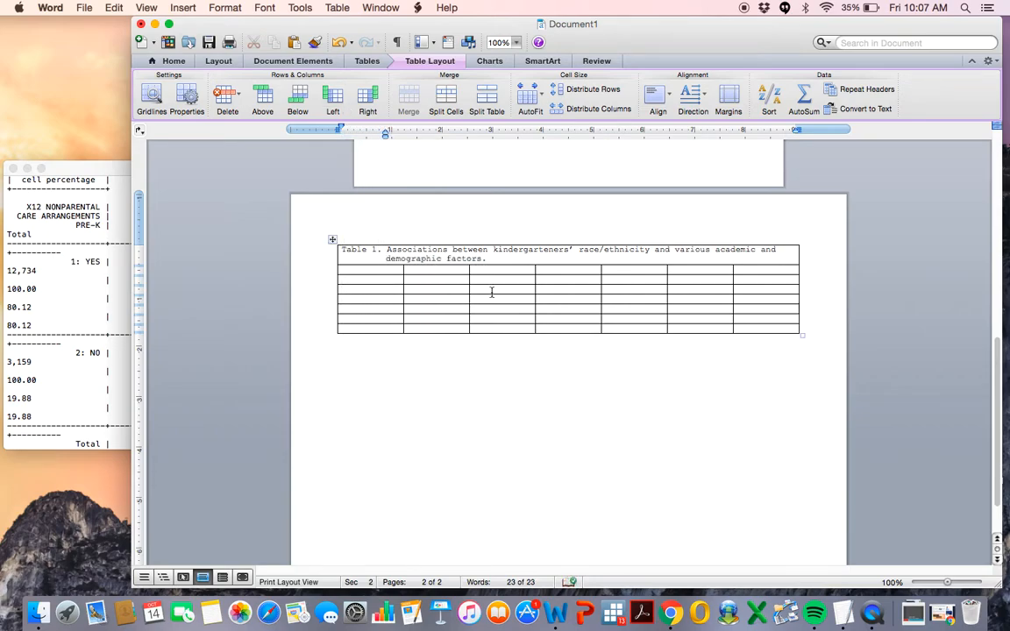
Enter "Poverty Status" in the first cell of the table's second row.
left_click(374, 269)
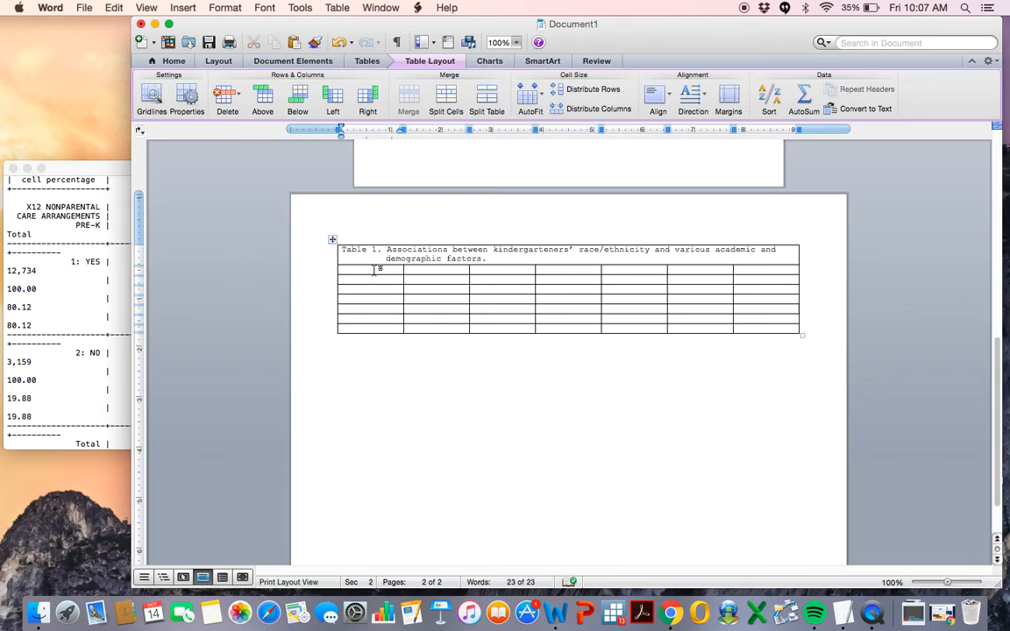
type("Poverty Status ")
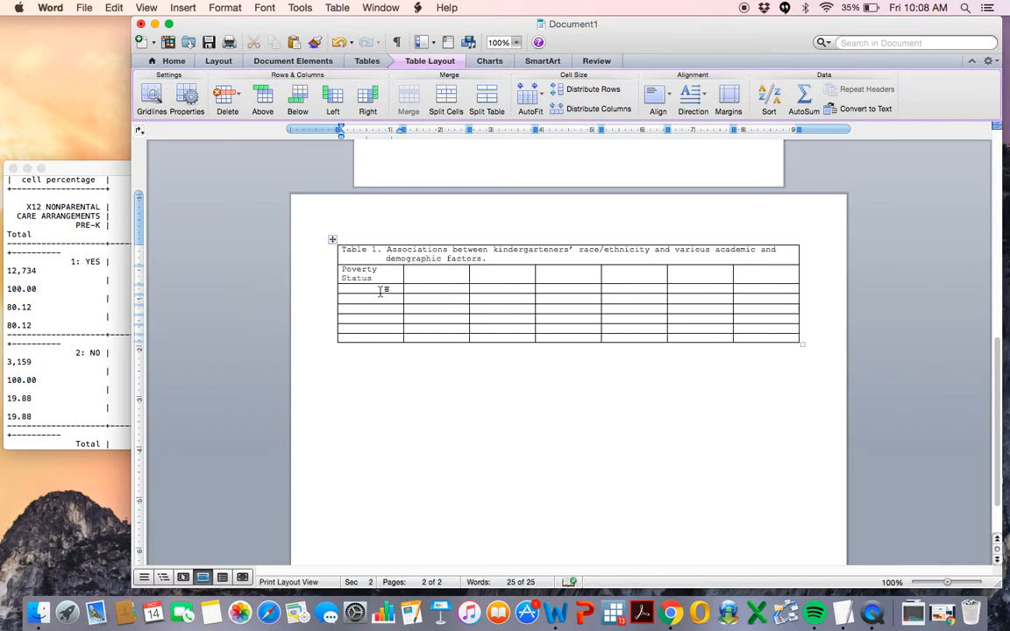
type("   % Below poverty threshold")
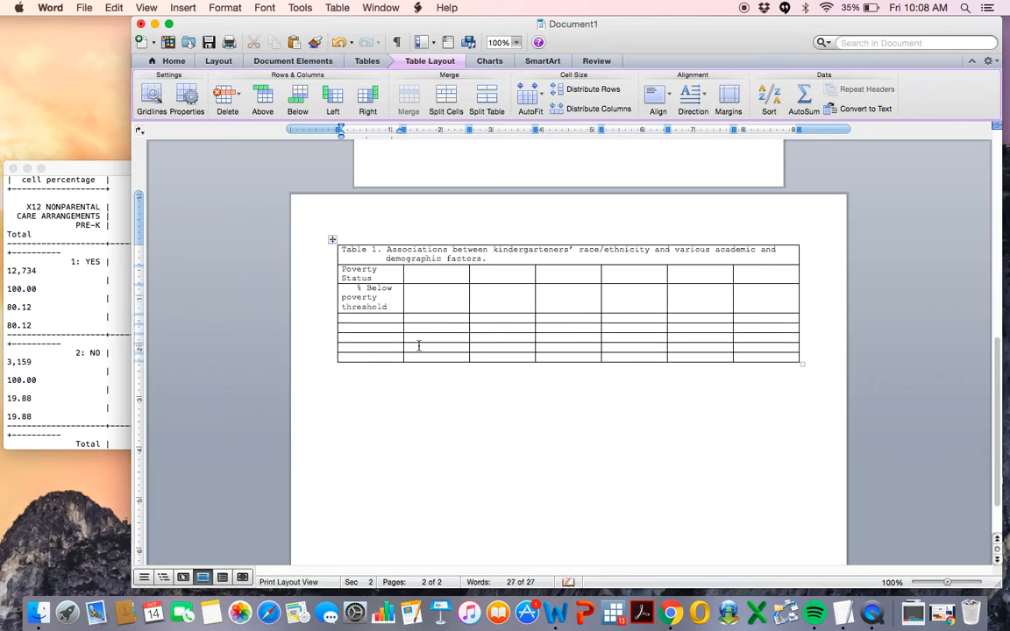
Enter the indented label "% Between poverty threshold and 200% of poverty threshold" in the first cell of the fourth row.
left_click(382, 320)
type("% Between")
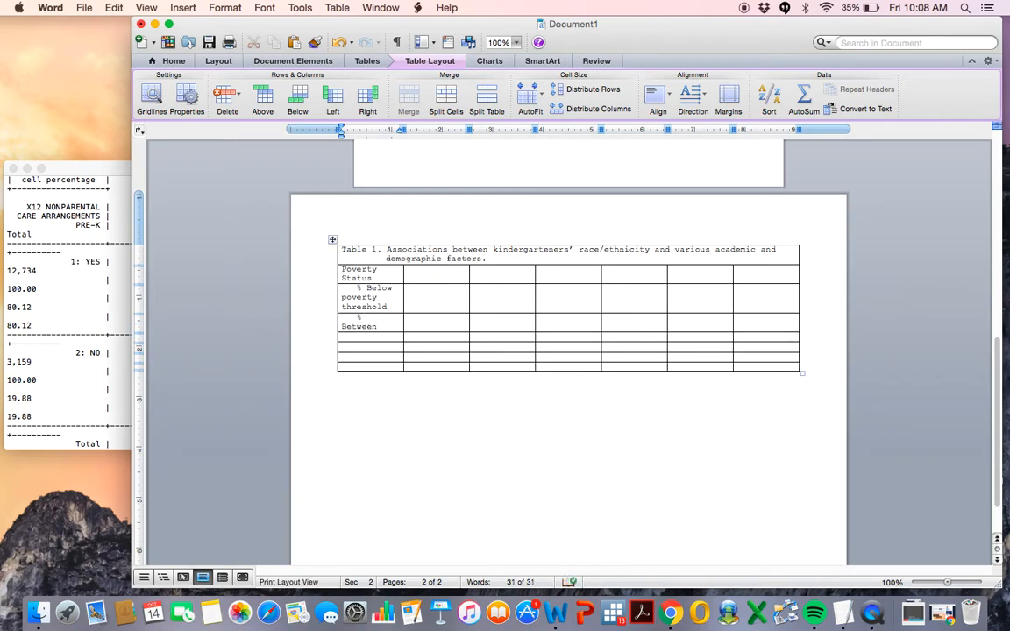
type(" poverty th")
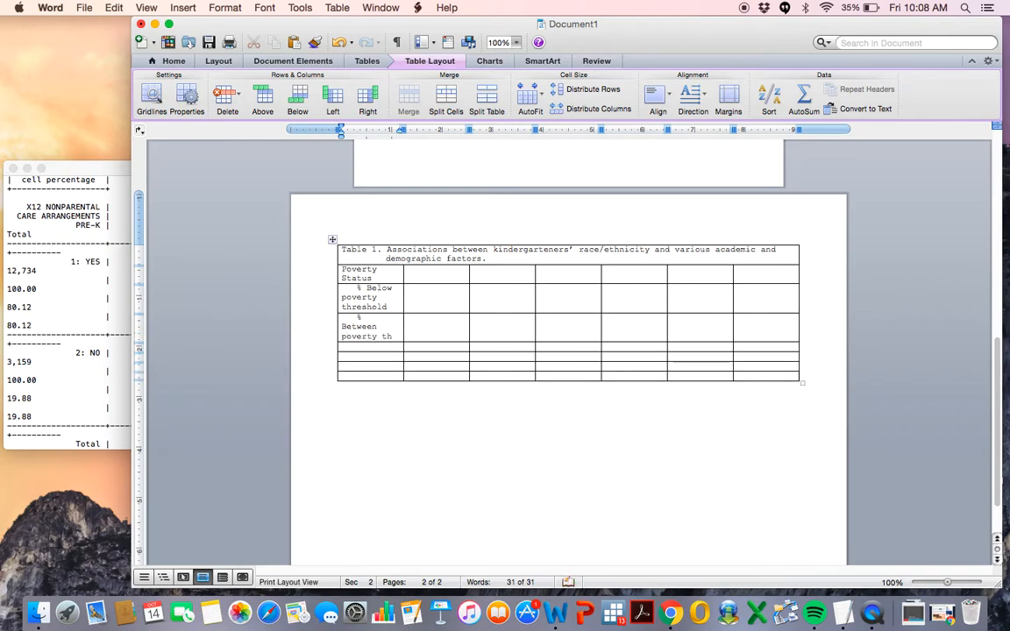
type("reshold and 200%")
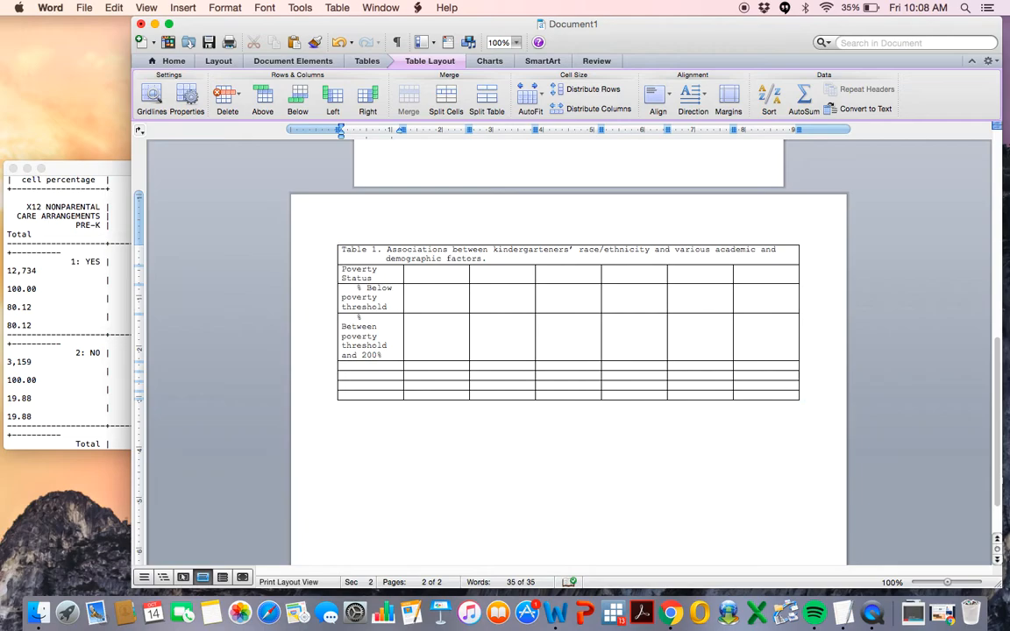
type(" of poverty")
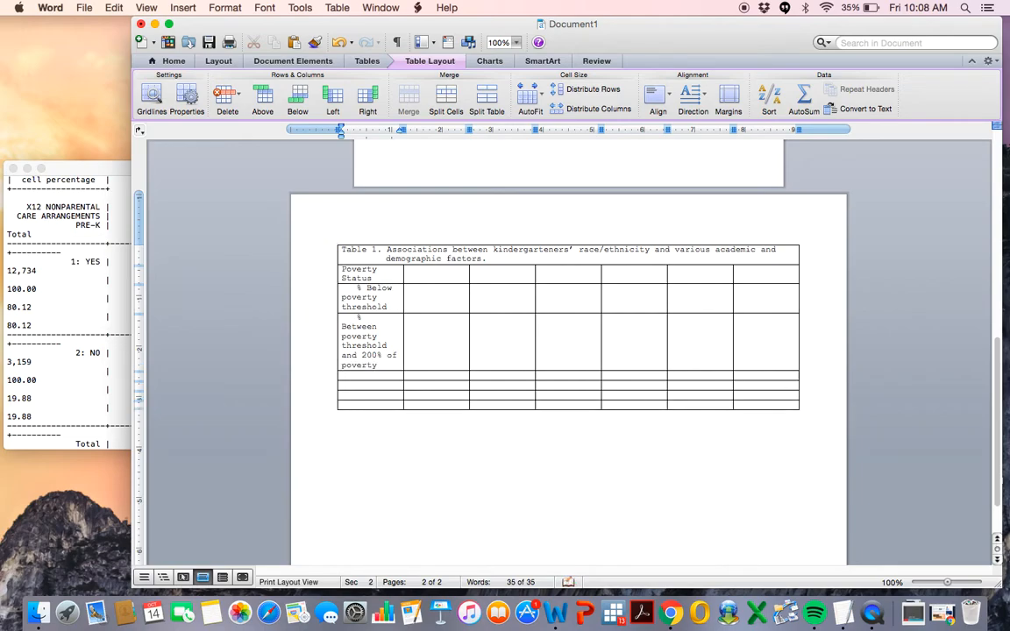
type(" threshold")
Enter the indented label "% At or above poverty threshold" in the first cell of the fifth row.
left_click(391, 387)
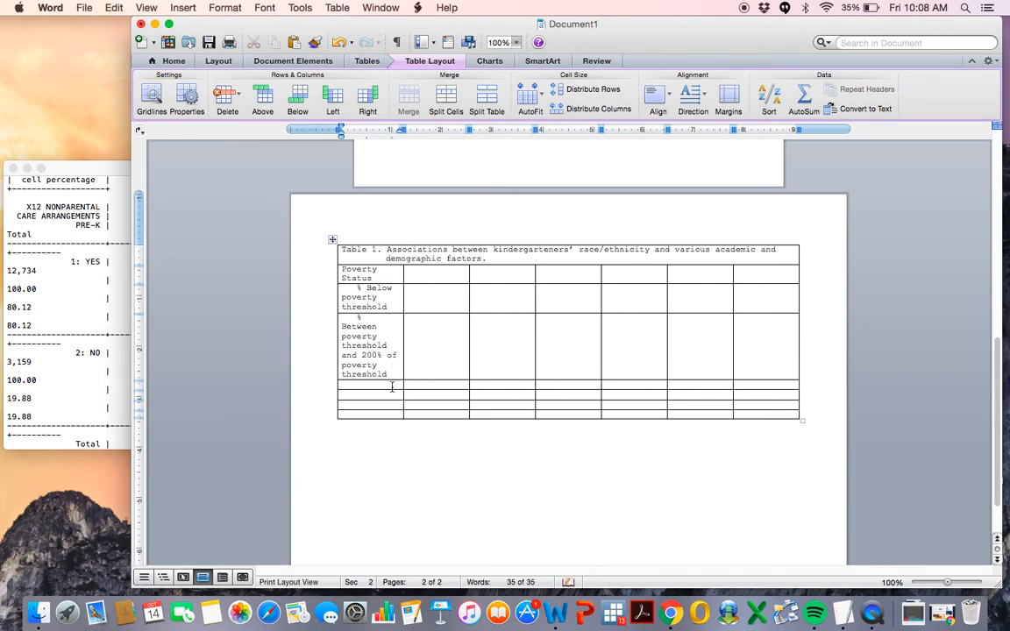
type("%")
type("At or above poverty th")
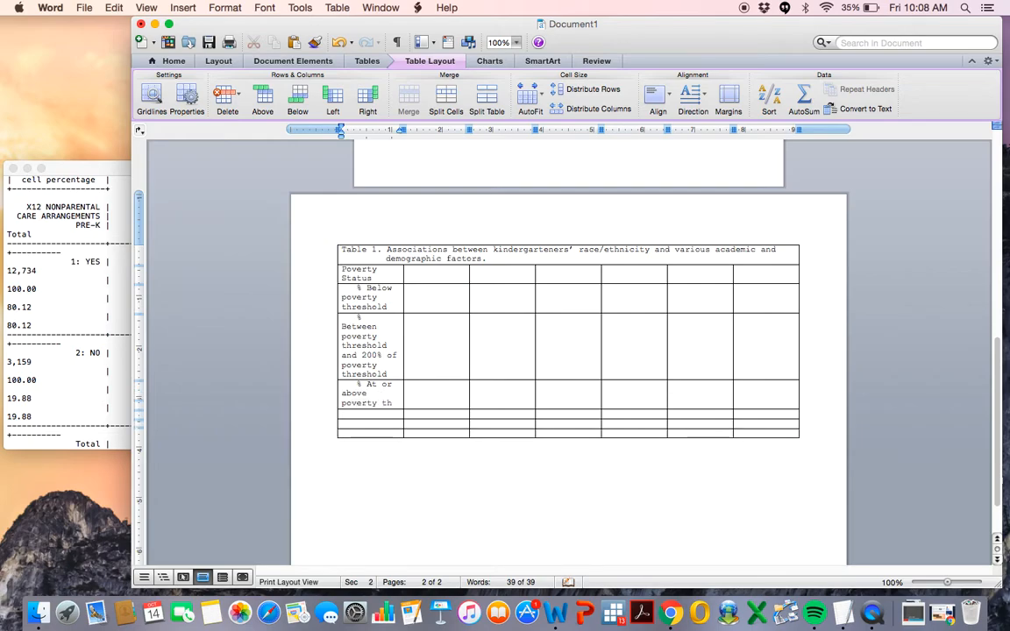
type("reshold")
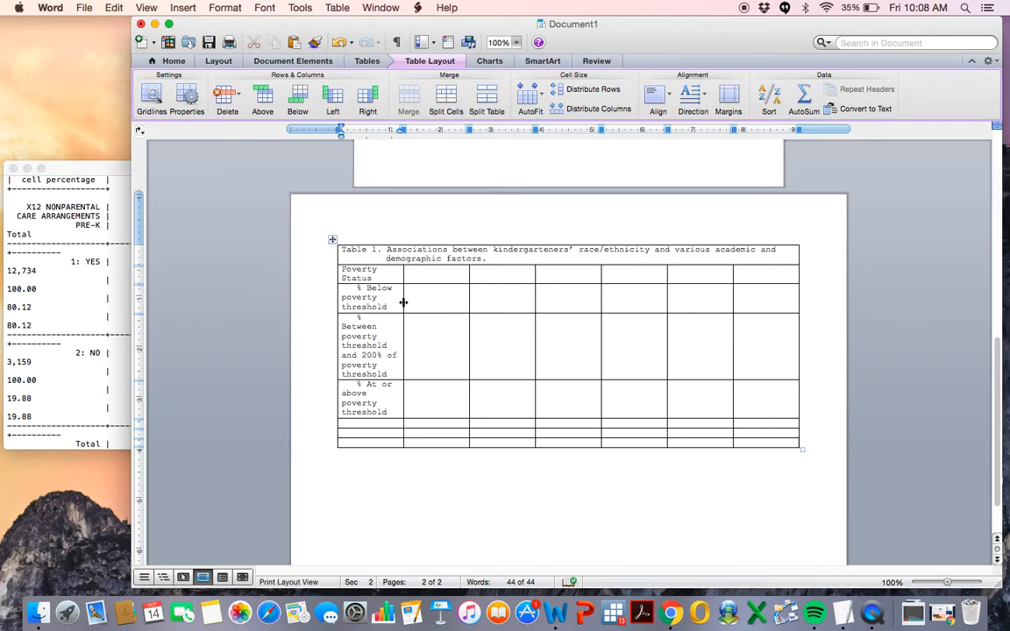
Resize the table's column borders so the row-label column becomes wide enough for the poverty labels.
left_click_drag(403, 302, 461, 301)
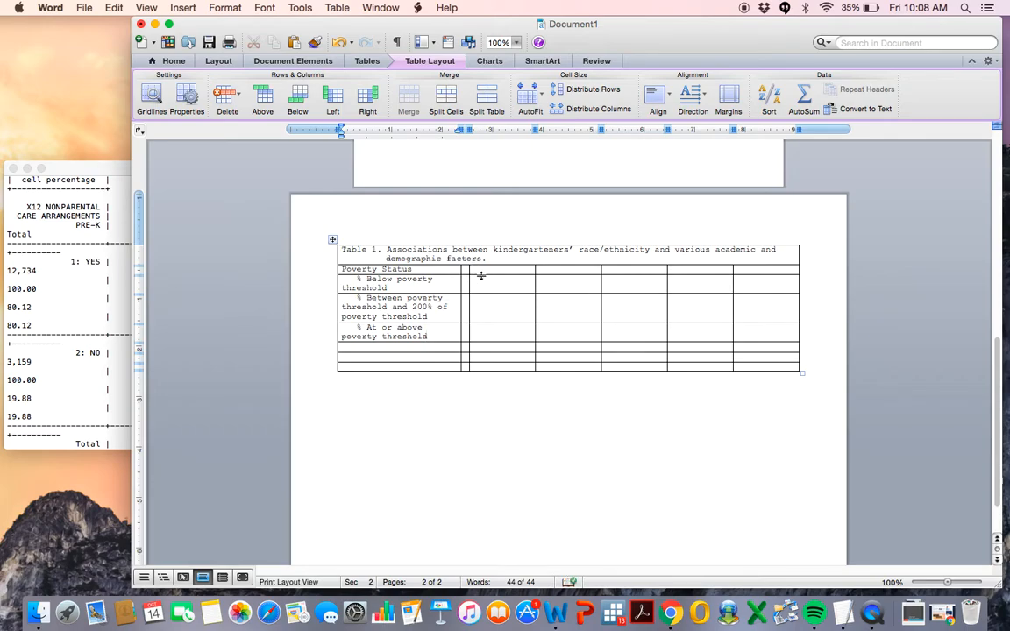
left_click_drag(470, 272, 508, 272)
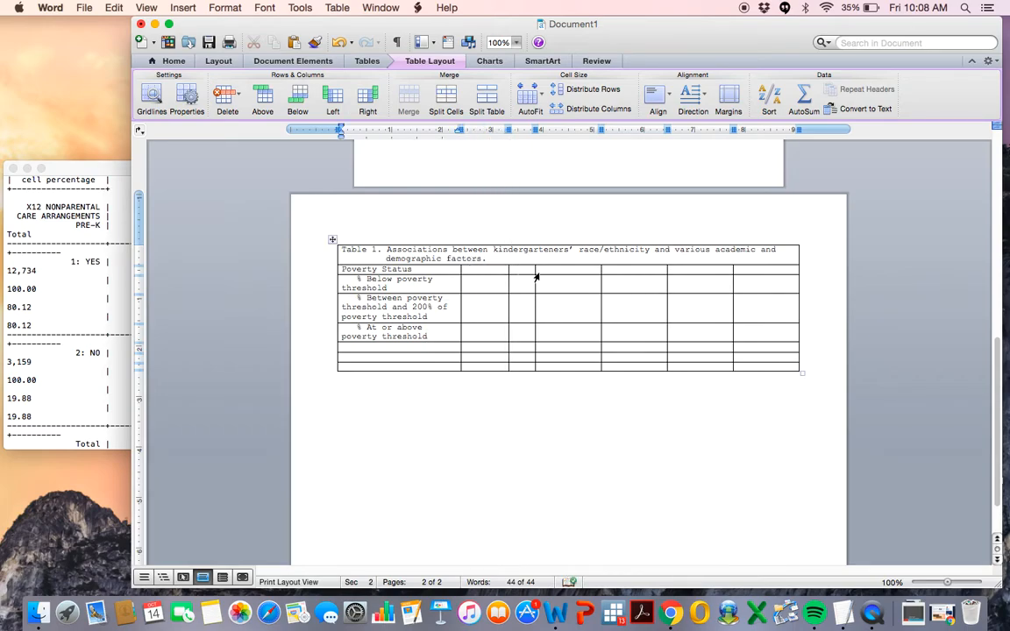
left_click(463, 286)
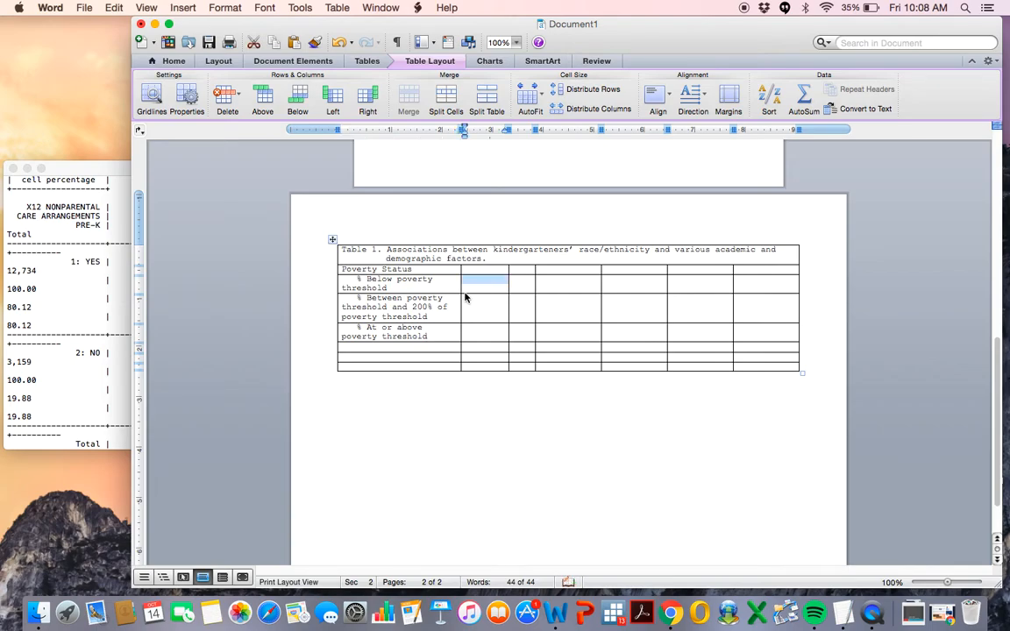
left_click_drag(460, 287, 496, 289)
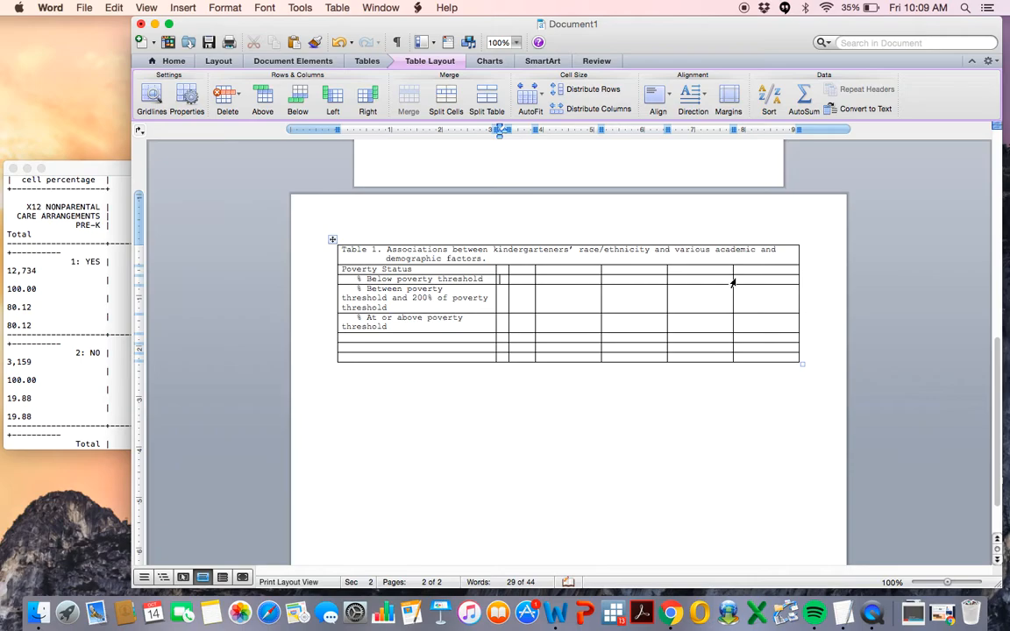
left_click_drag(733, 281, 761, 281)
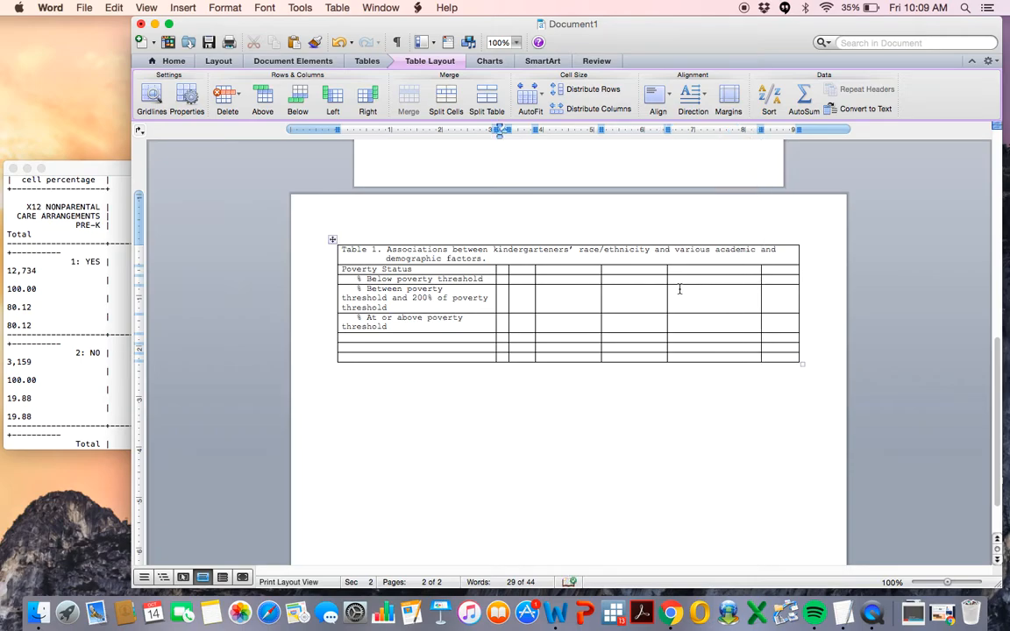
left_click_drag(666, 283, 706, 281)
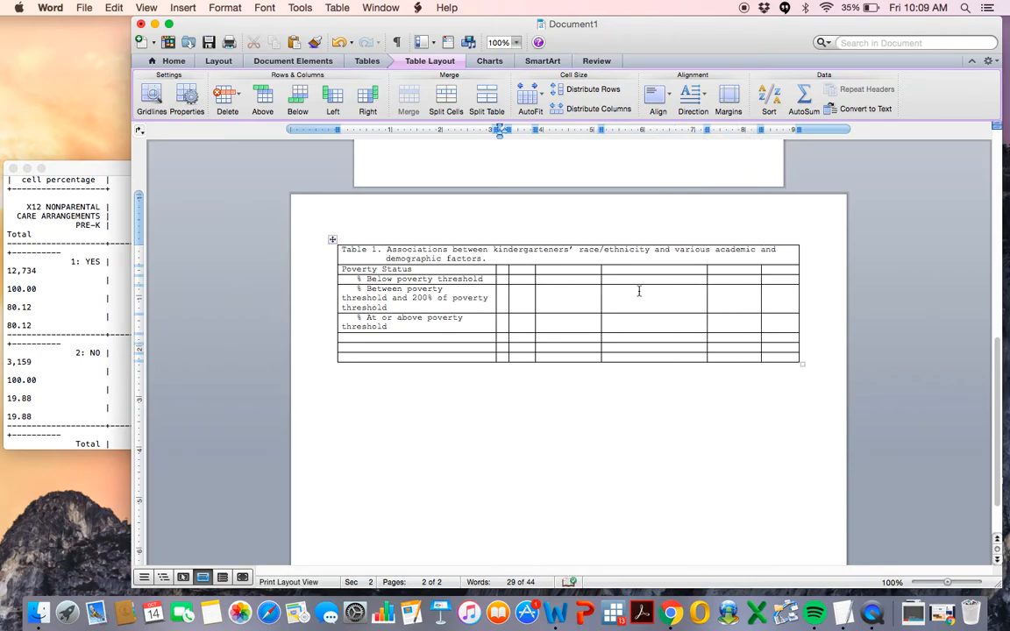
left_click(600, 285)
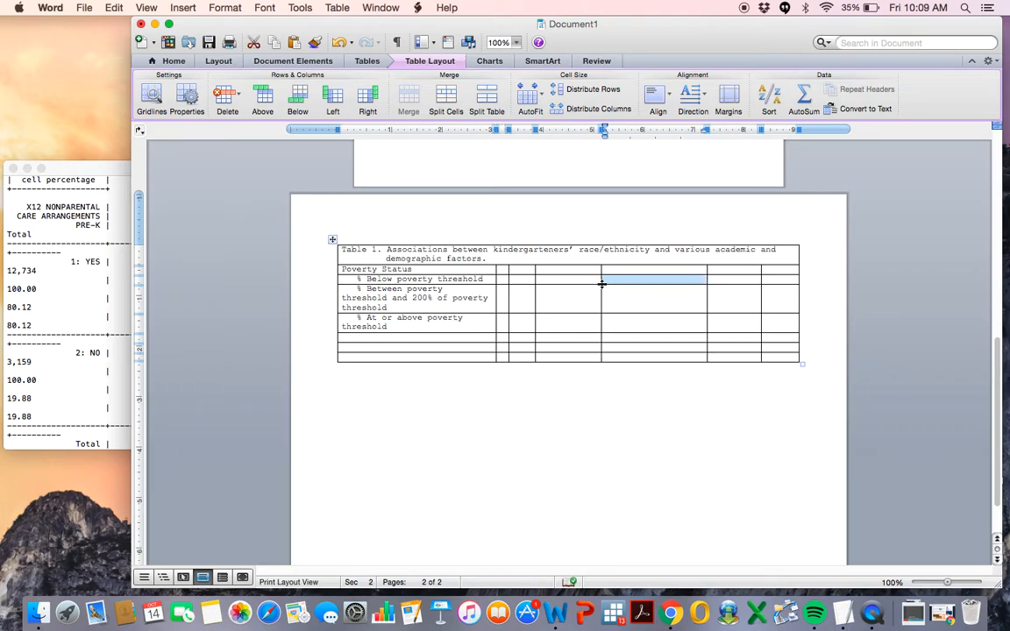
left_click_drag(601, 283, 650, 300)
left_click(611, 301)
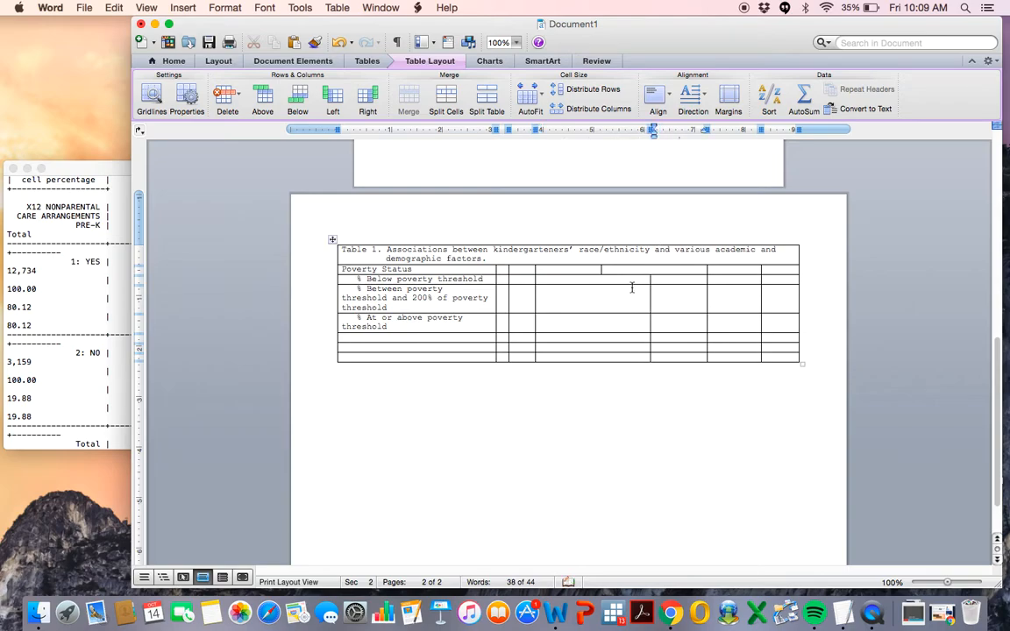
left_click_drag(601, 271, 651, 270)
left_click_drag(536, 301, 612, 301)
left_click_drag(535, 301, 591, 300)
left_click_drag(510, 309, 568, 307)
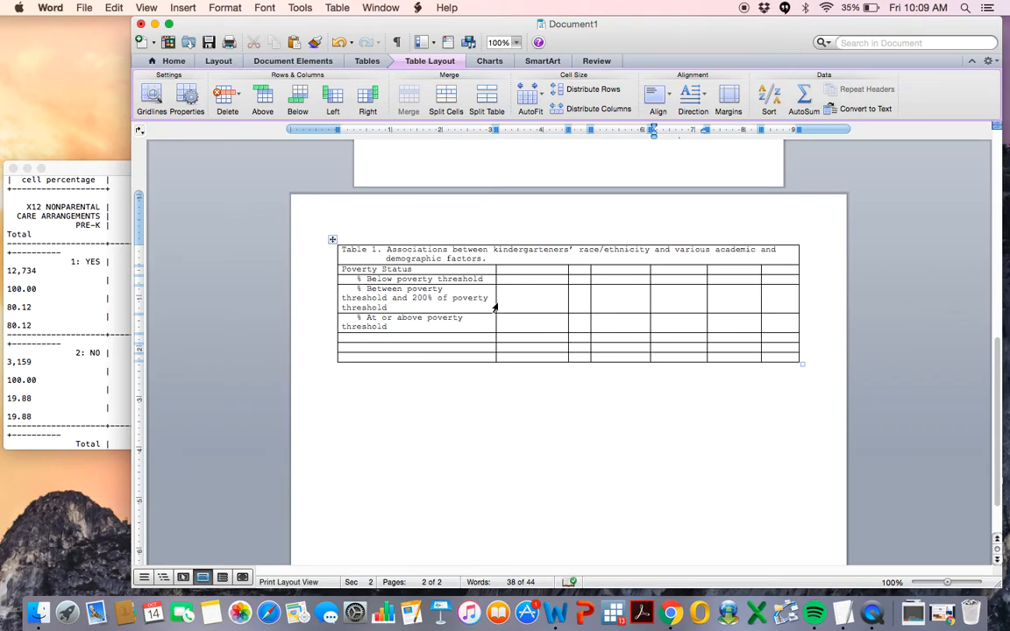
left_click_drag(496, 304, 555, 294)
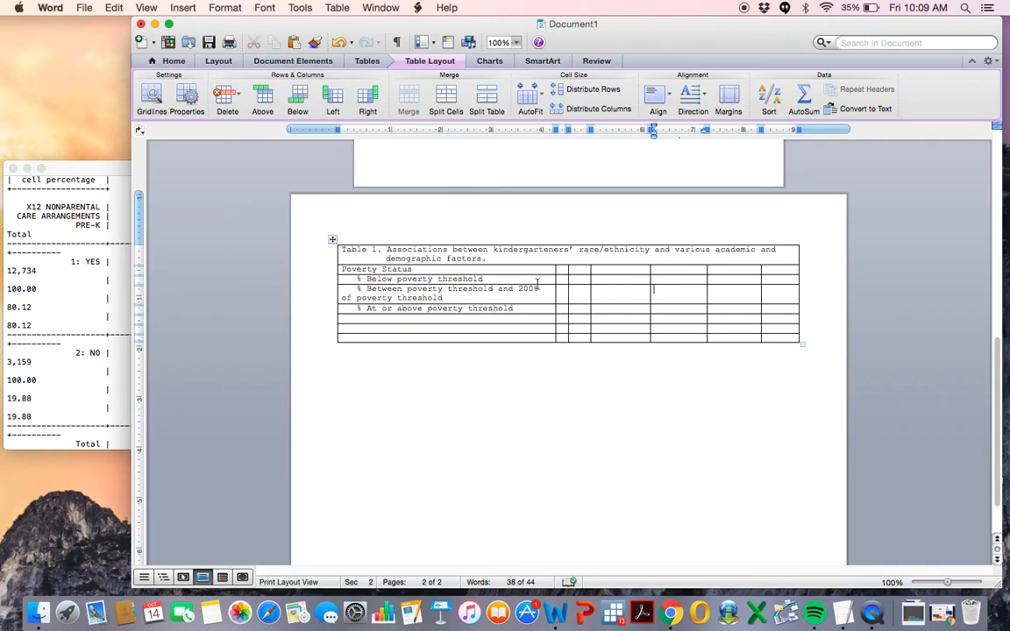
left_click_drag(556, 282, 534, 282)
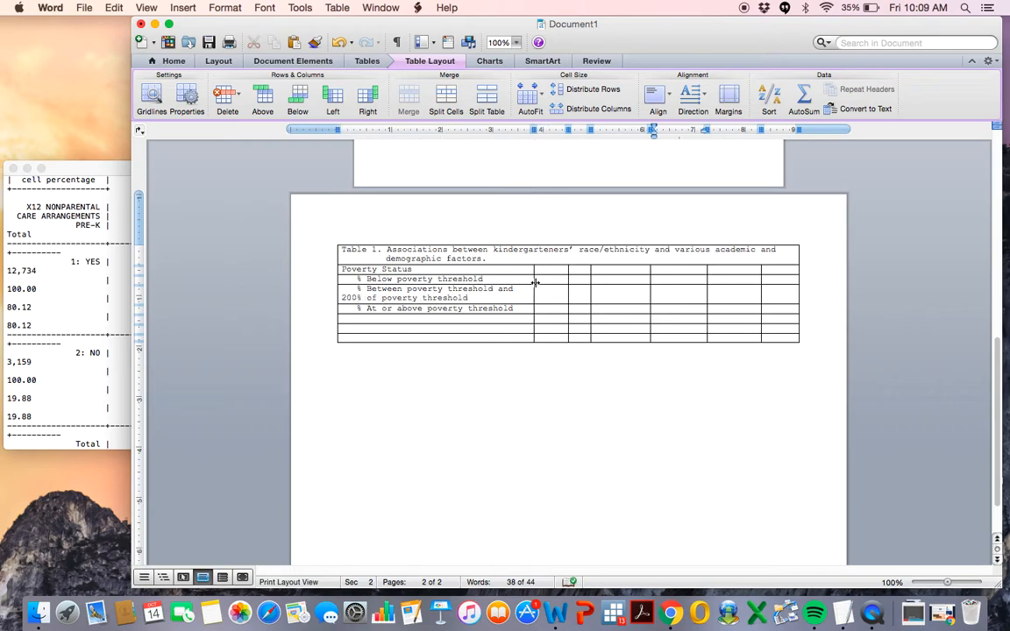
Indent the wrapped second line of the "% Between poverty threshold" label.
left_click(343, 300)
mouse_move(341, 131)
left_mouse_down()
mouse_move(368, 129)
mouse_move(340, 129)
left_mouse_up()
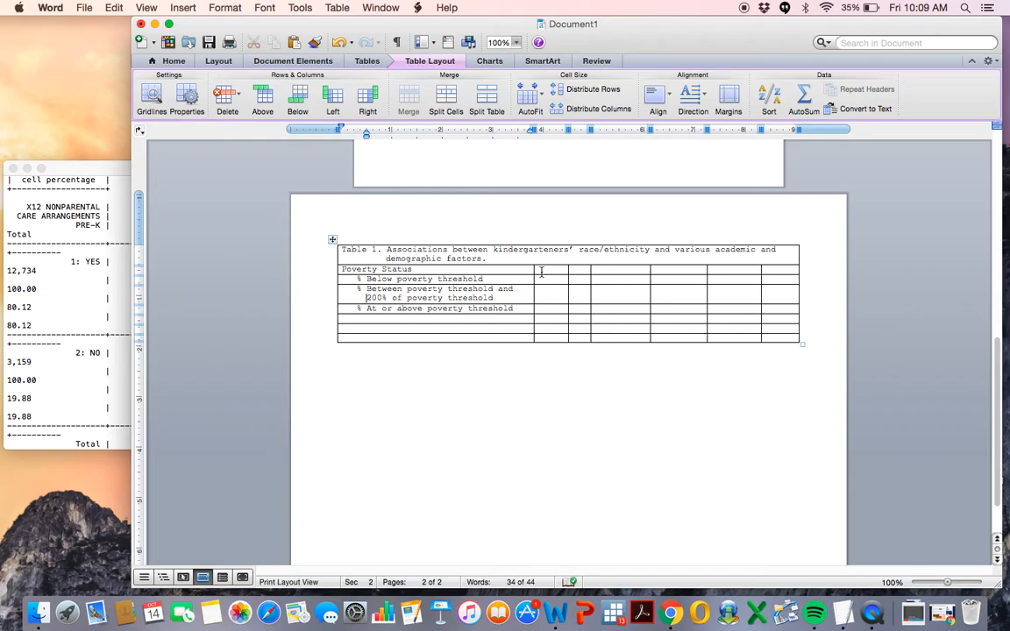
Distribute the six data columns to equal widths, including the bottom row.
left_click_drag(539, 270, 774, 334)
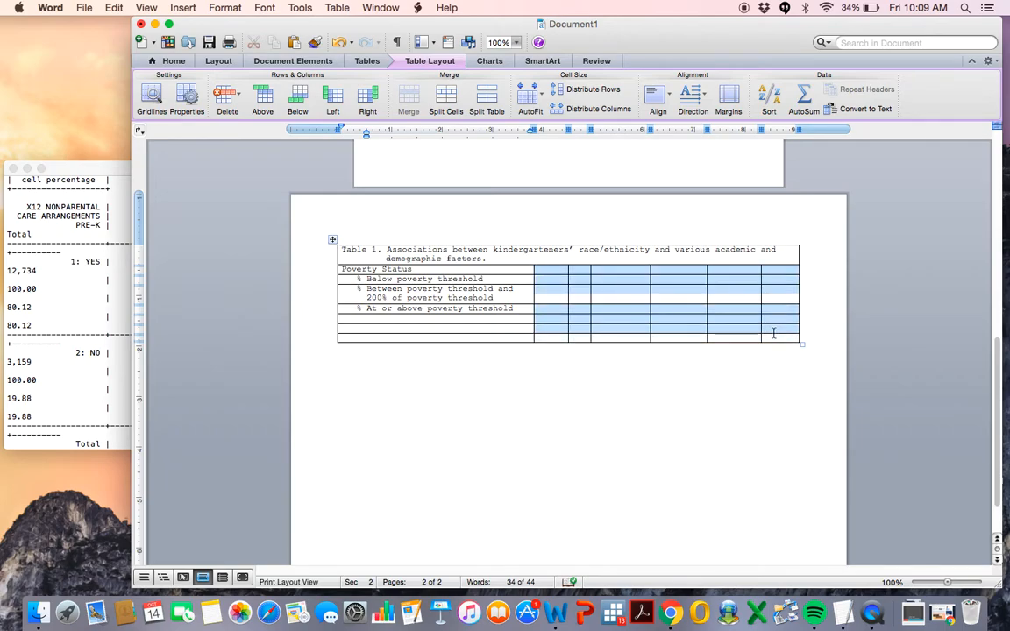
left_click(614, 111)
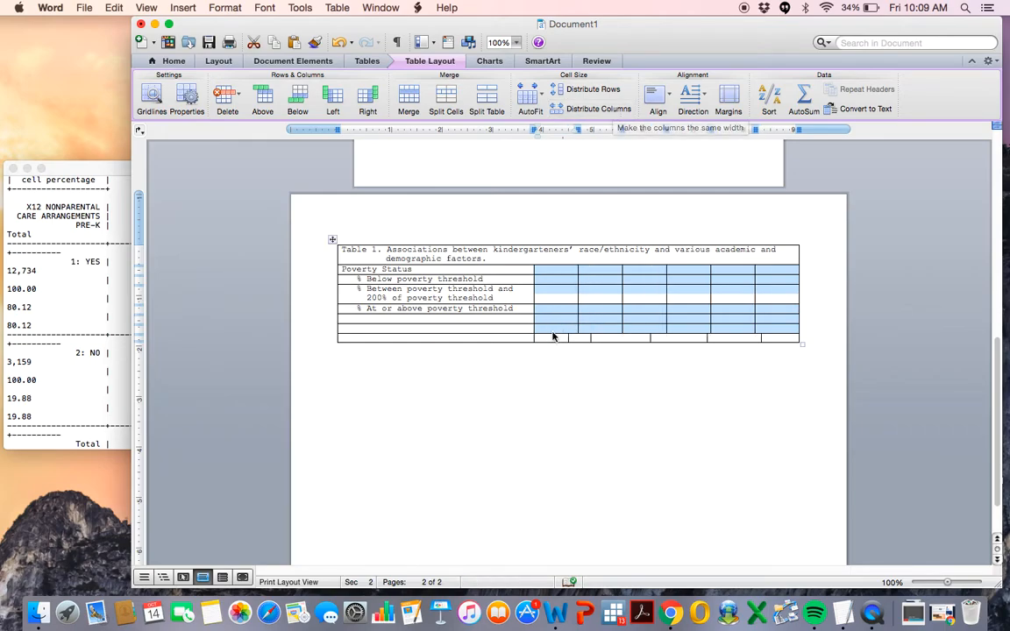
left_click_drag(552, 336, 773, 341)
left_click(605, 108)
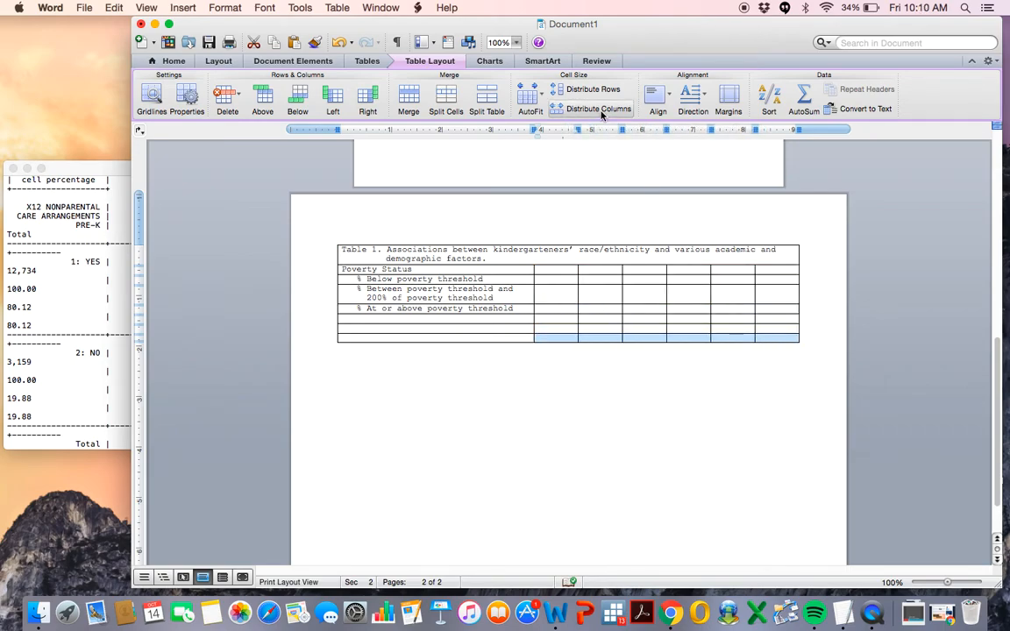
Insert a new row above the Poverty Status row for the column headings.
left_click(559, 271)
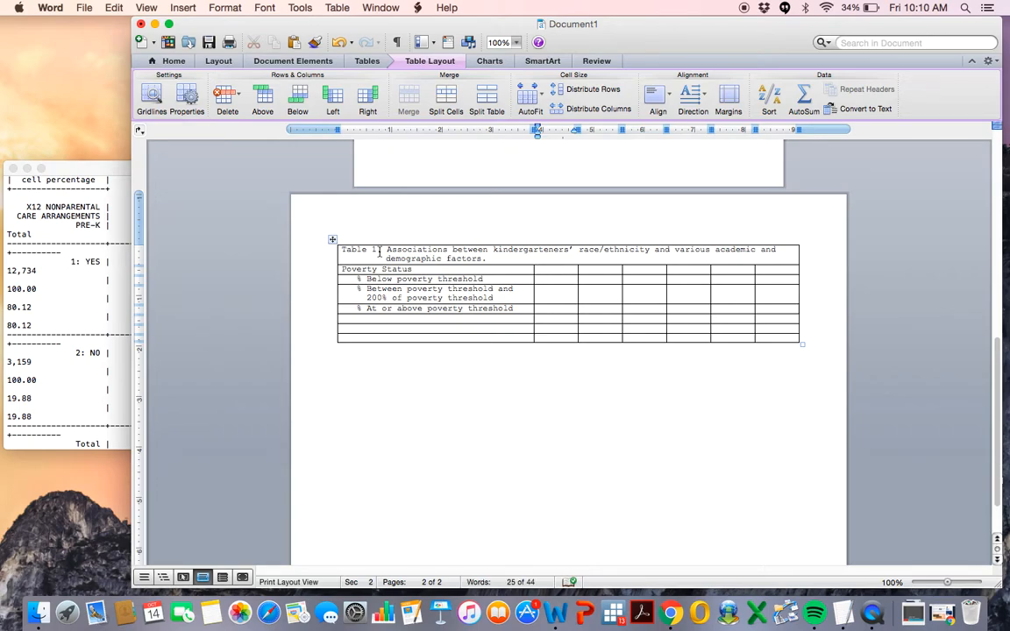
left_click(329, 271)
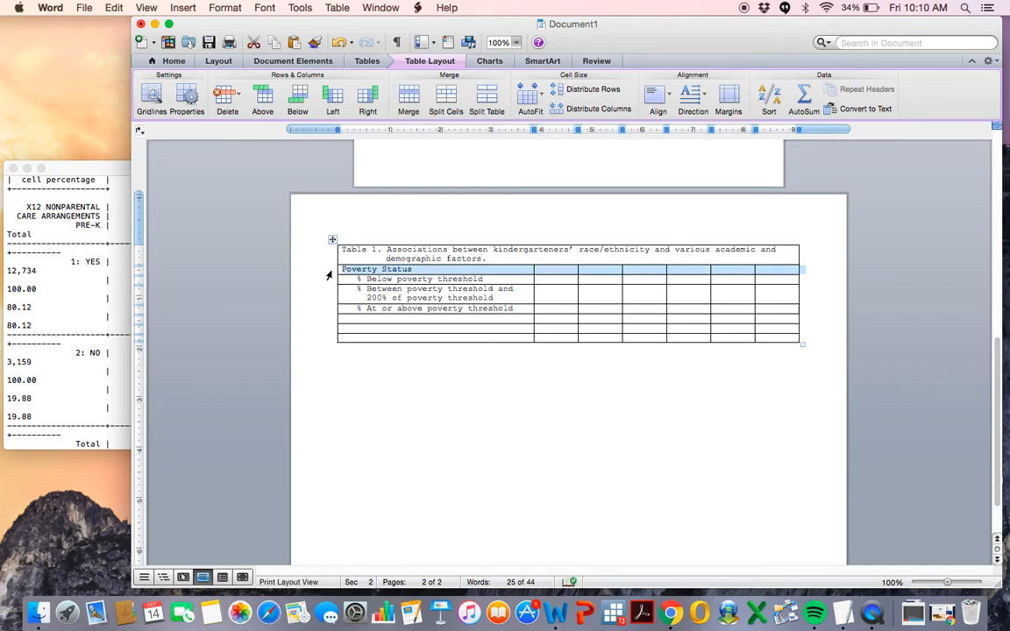
right_click(329, 276)
left_click(355, 324)
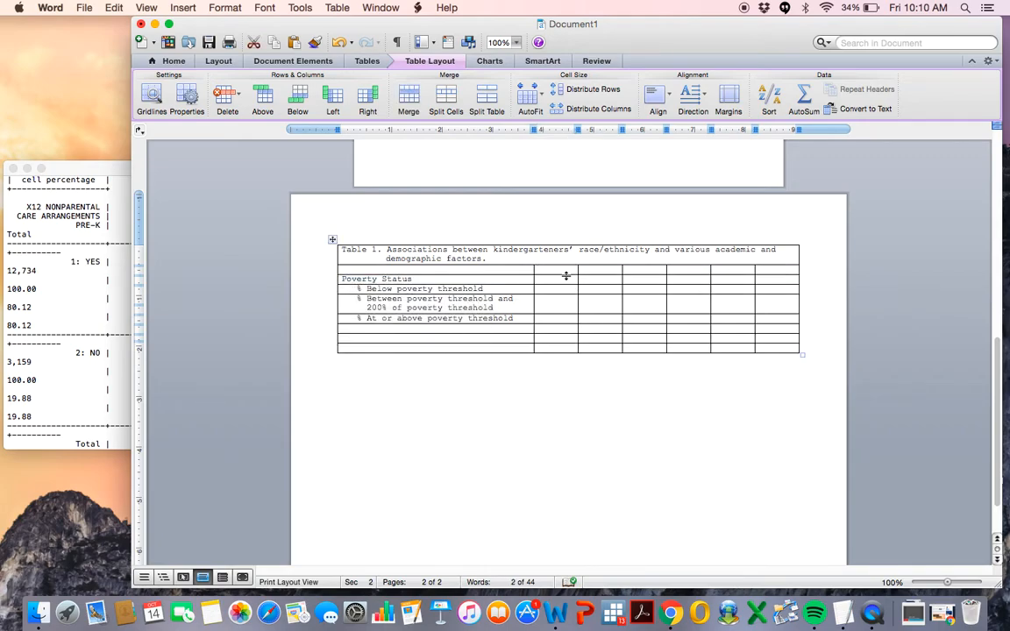
Enter the column headings "White" and "Black, Non-hispanic" in the new heading row.
left_click(562, 269)
type("White")
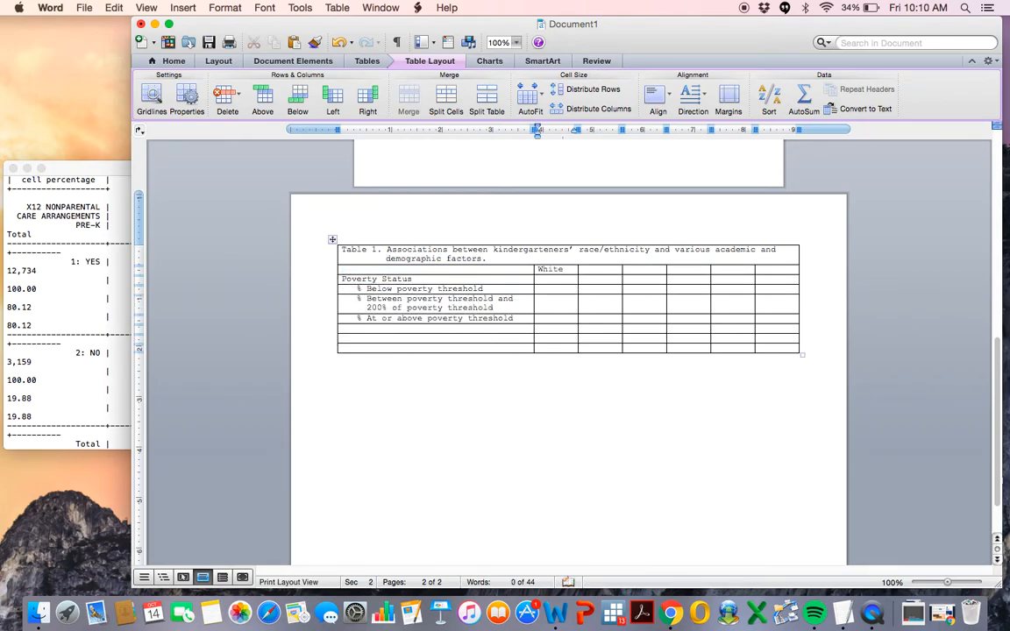
key("Tab")
type("Black, Non-hispanic")
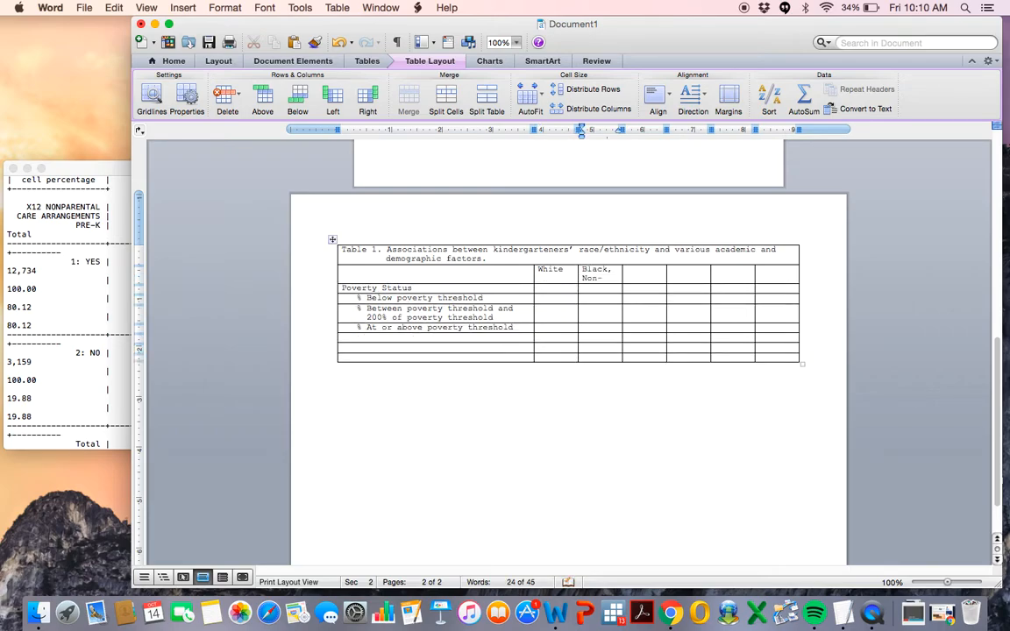
Add the heading "Hispanic, any race" and capitalize the H in "Non-Hispanic".
left_click(649, 272)
type("Hispanic,")
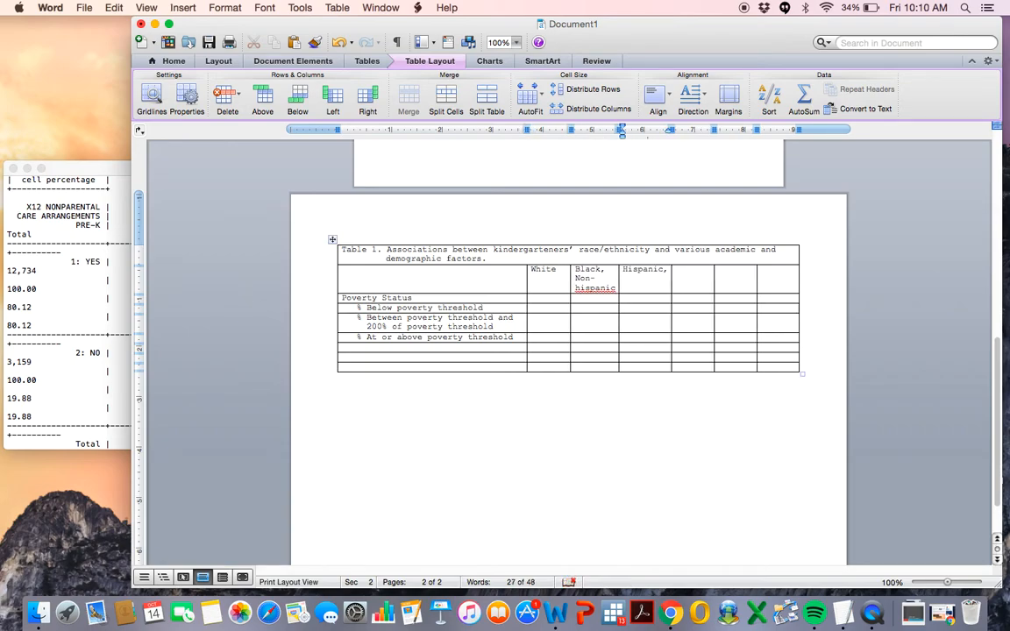
type(" any race")
left_click(580, 288)
key("BackSpace")
type("H")
Add the remaining headings "Asian", "Native American" and "Mutli-Racial" to the heading row.
left_click(694, 276)
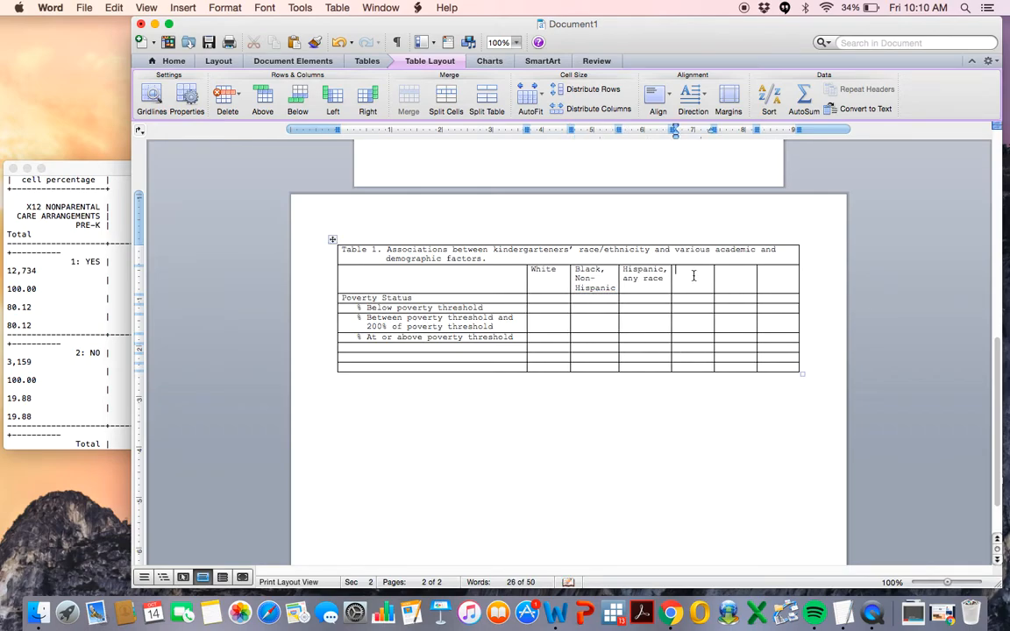
type("Asian")
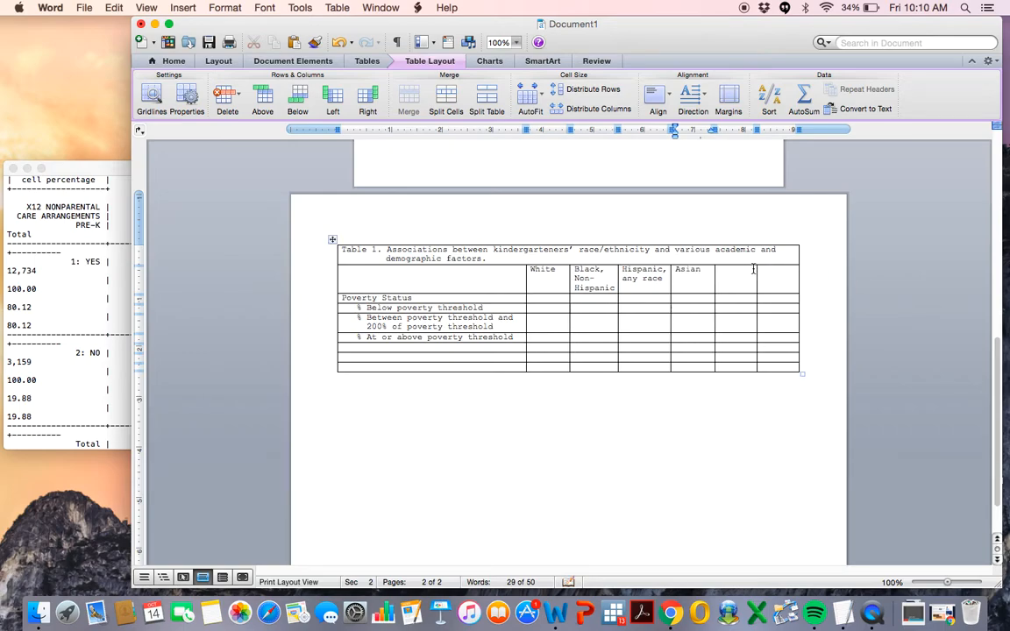
left_click(741, 275)
type("Native")
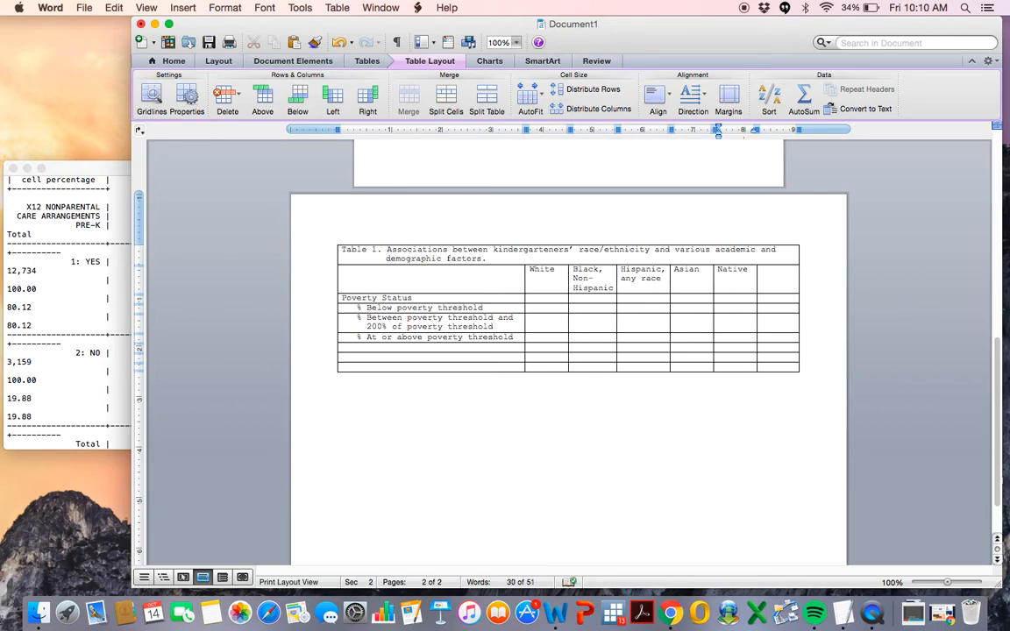
type(" American")
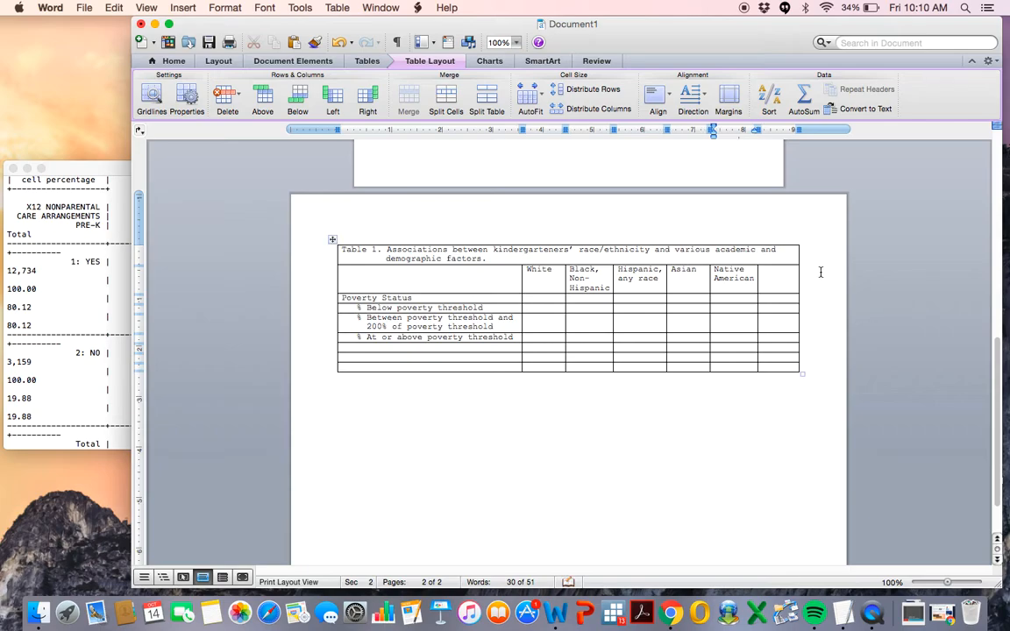
type("Mutli-")
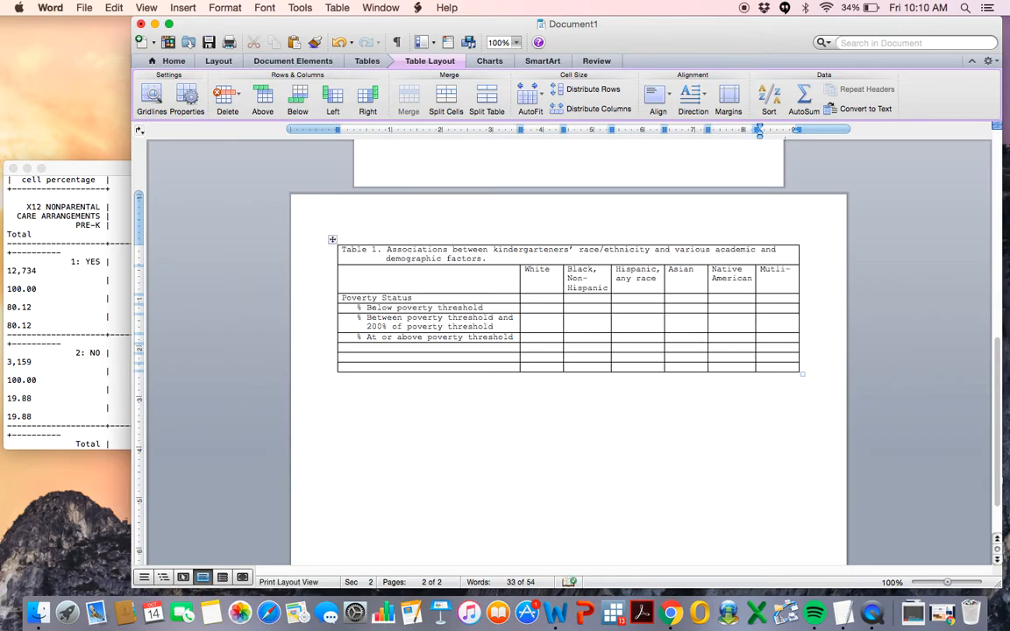
type("Racial")
Select all six race/ethnicity columns and distribute them to equal widths.
double_click(537, 273)
left_click_drag(538, 279, 774, 370)
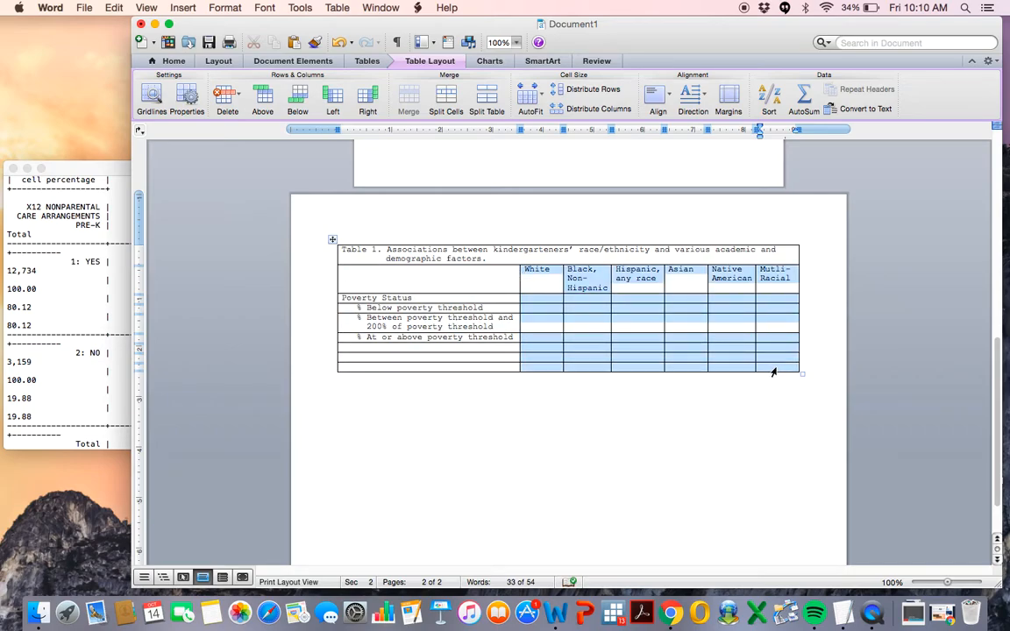
left_click(599, 109)
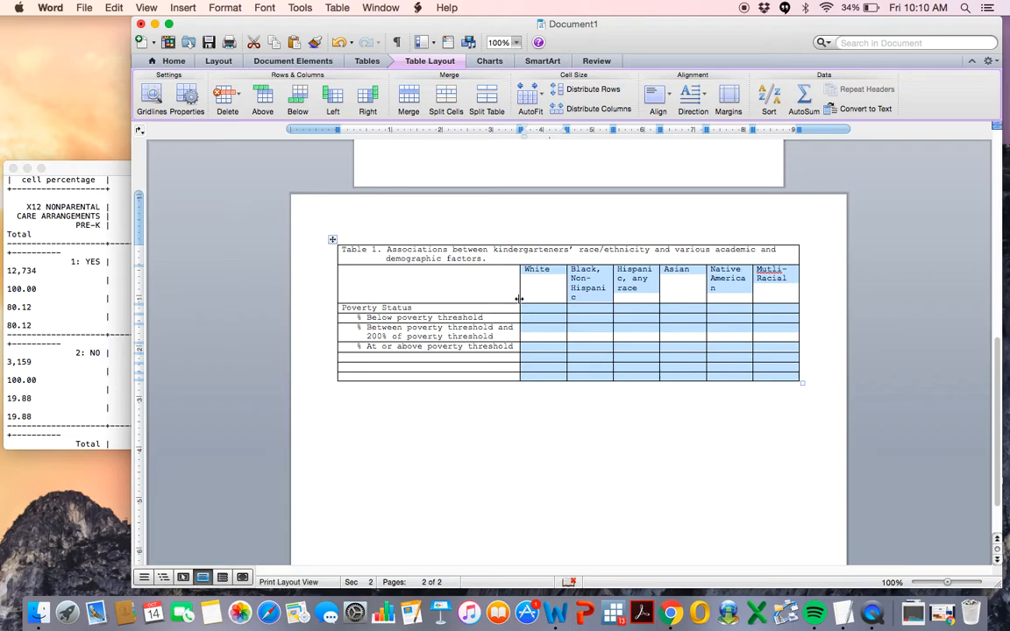
Narrow the row-label column and redistribute the six race/ethnicity columns to equal widths.
left_click_drag(519, 299, 762, 398)
left_click(519, 268)
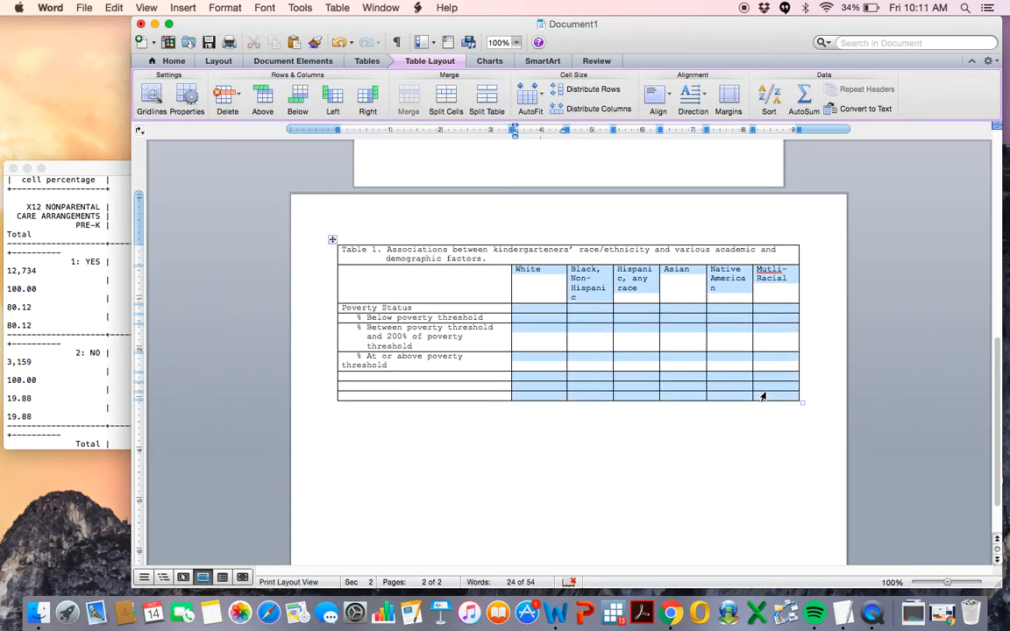
left_click(596, 108)
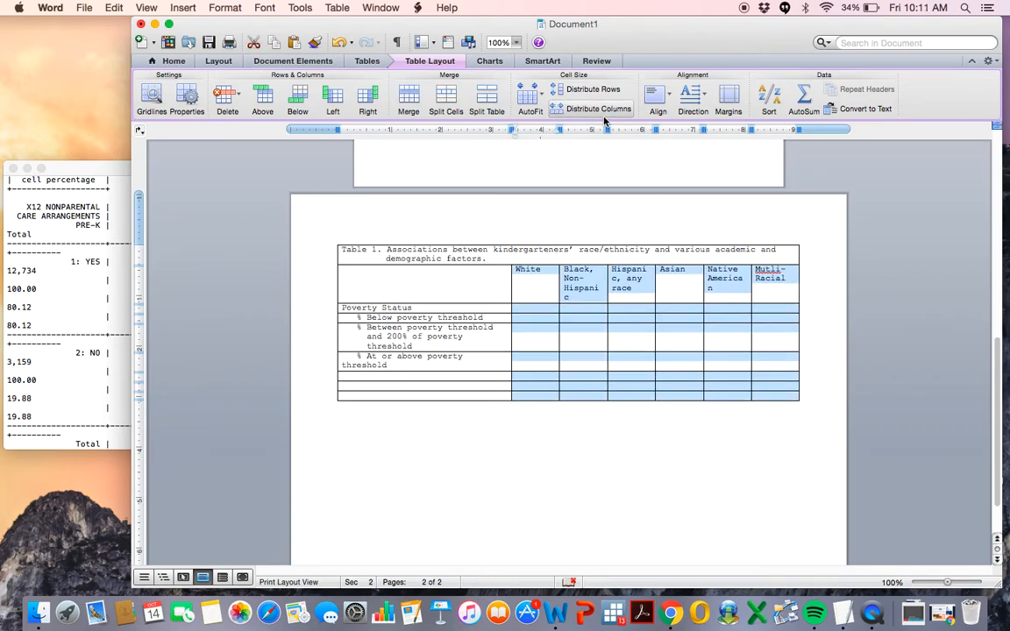
left_click(545, 308)
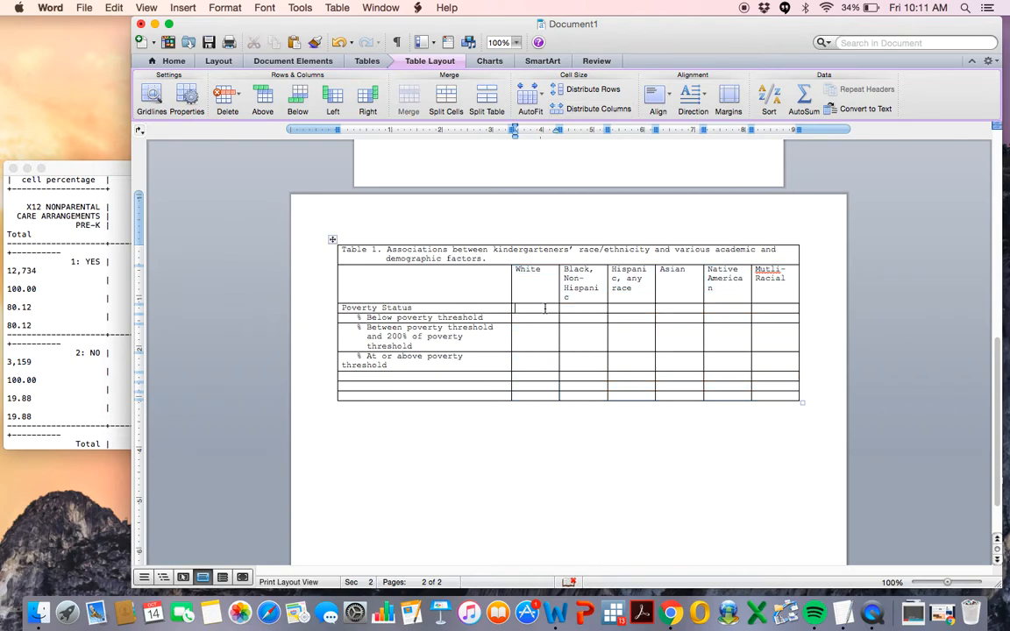
left_click_drag(513, 294, 771, 394)
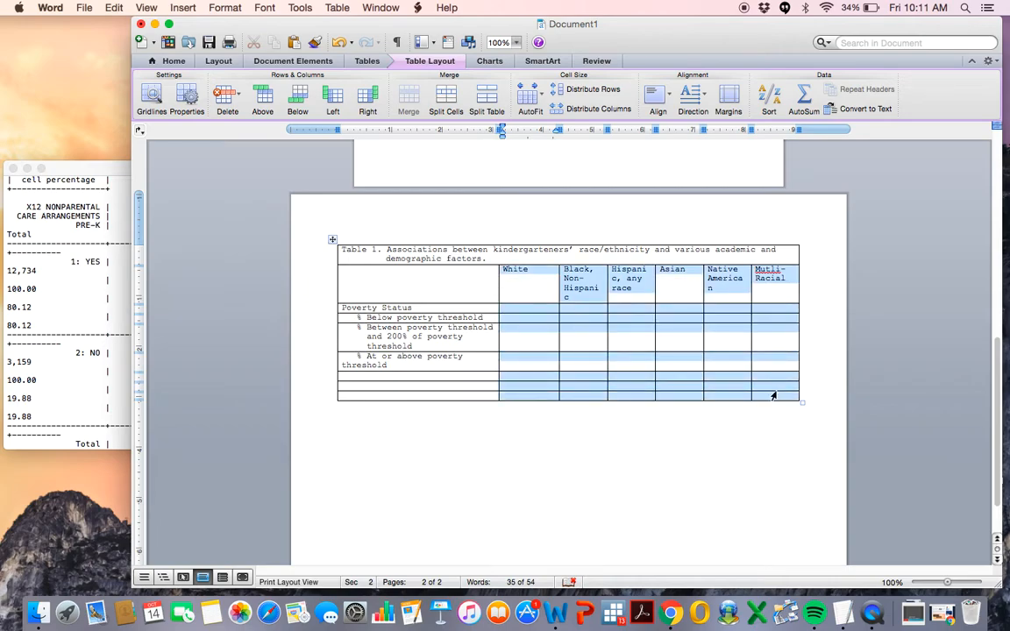
left_click(600, 114)
Indent the wrapped second line of the "% At or above poverty threshold" label.
left_click(420, 354)
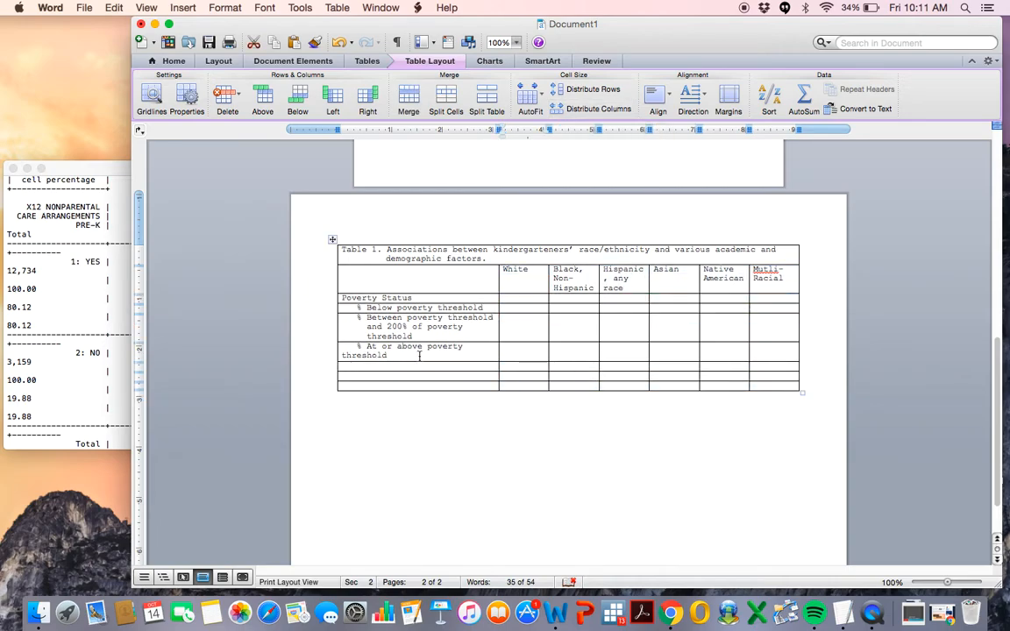
left_click_drag(340, 129, 367, 134)
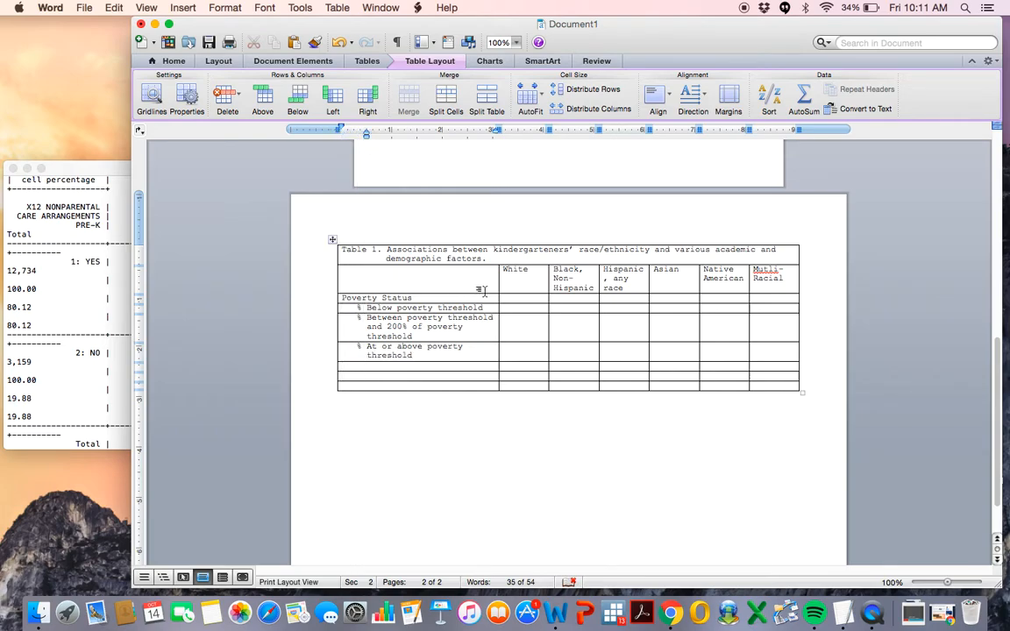
Enter the poverty percentages 12.76, 19.41, 67.82 under White and 45.27, 26.78, 27.95 under Black, Non-Hispanic.
left_click(534, 308)
type("12.76")
type("19.41")
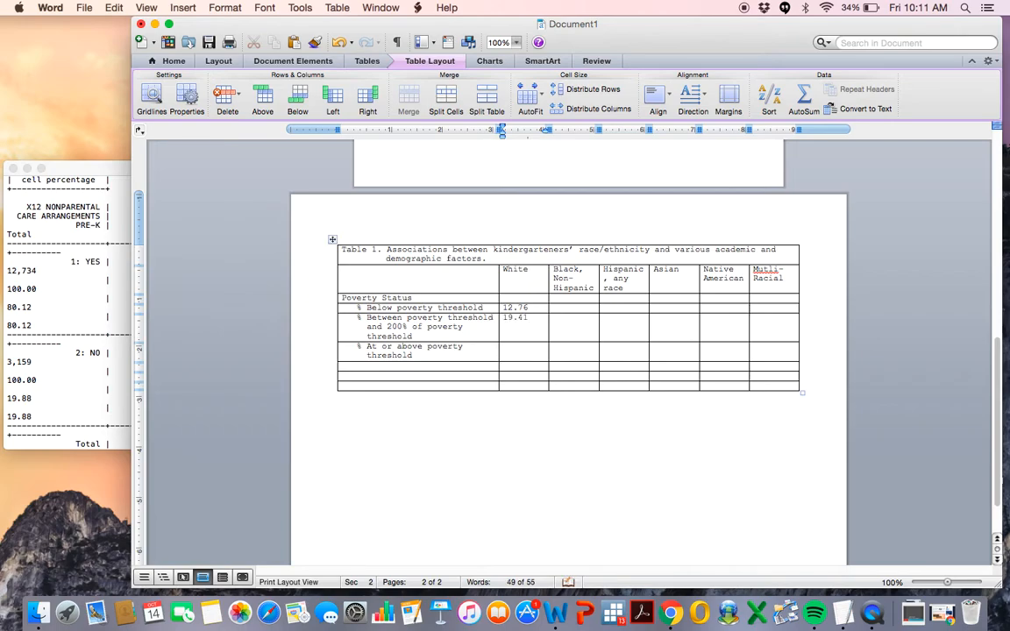
type("67.82")
left_click(568, 308)
type("45.27")
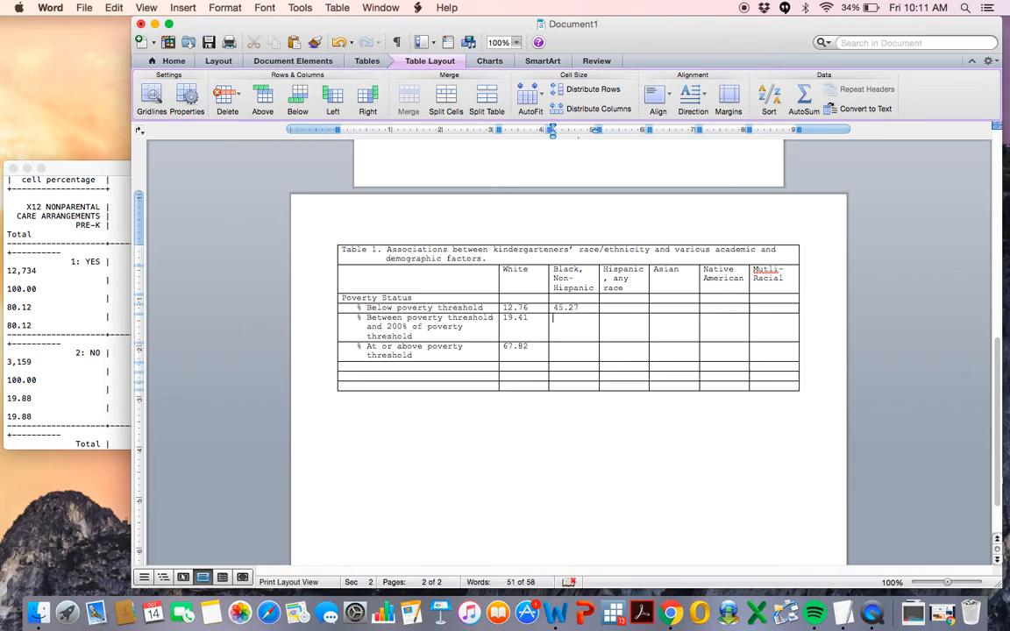
type("26.78")
Center-align the race/ethnicity headings and data cells.
left_click_drag(503, 307, 570, 351)
left_click_drag(518, 275, 761, 359)
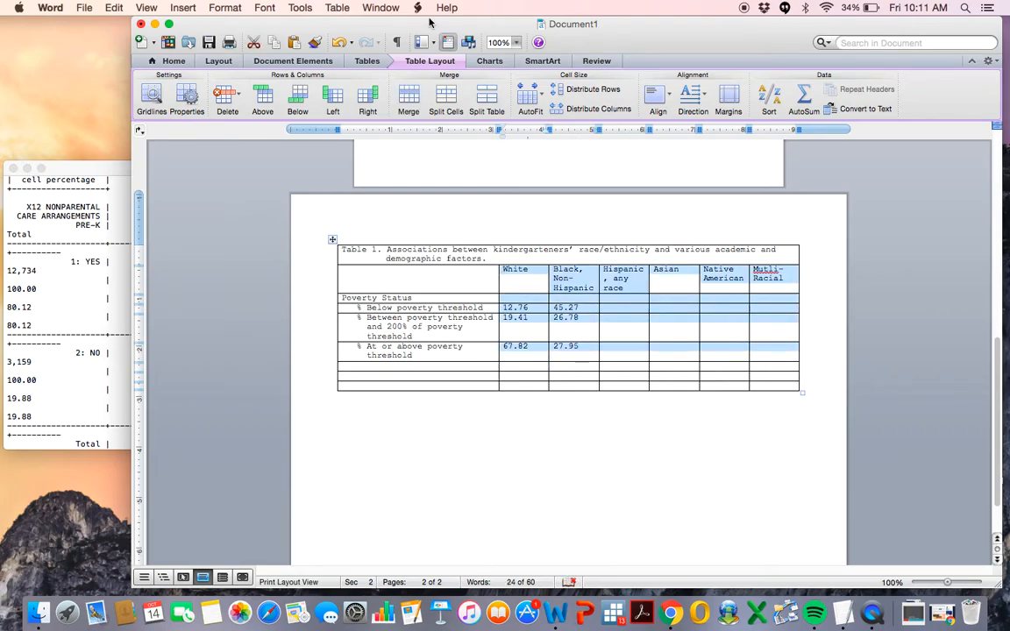
left_click(169, 61)
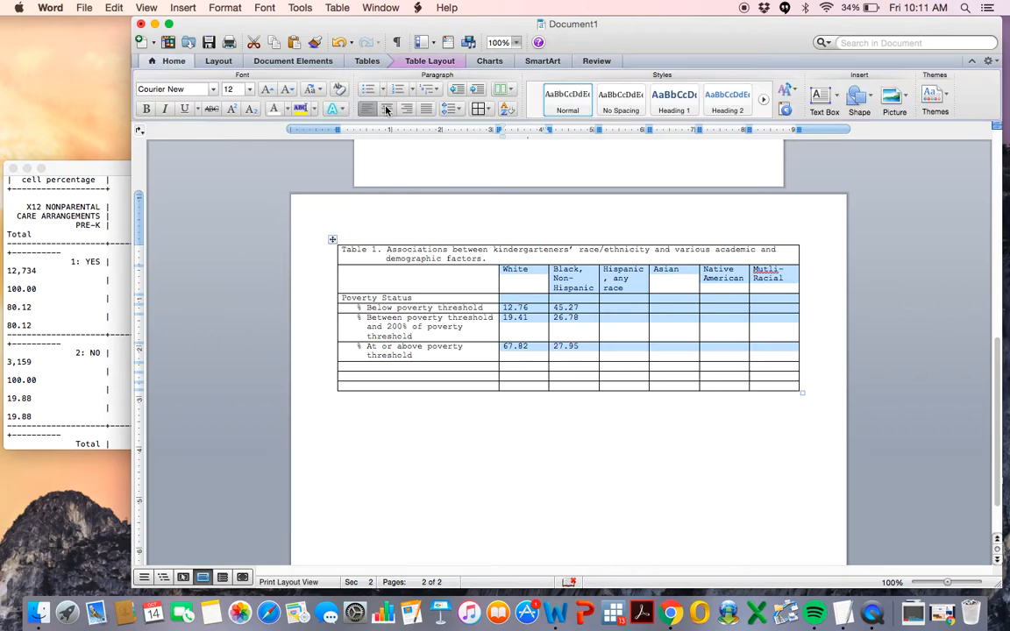
left_click(387, 109)
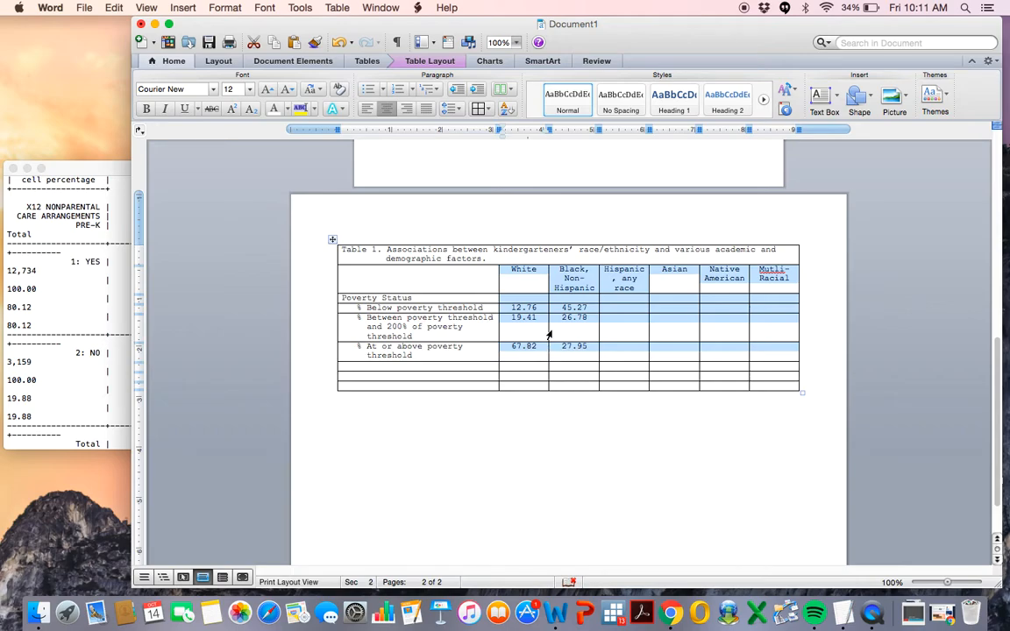
Enter 1.60, 12.45, 10.50 under Hispanic, any race and 22.57 under Asian for the poverty rows.
left_click(615, 308)
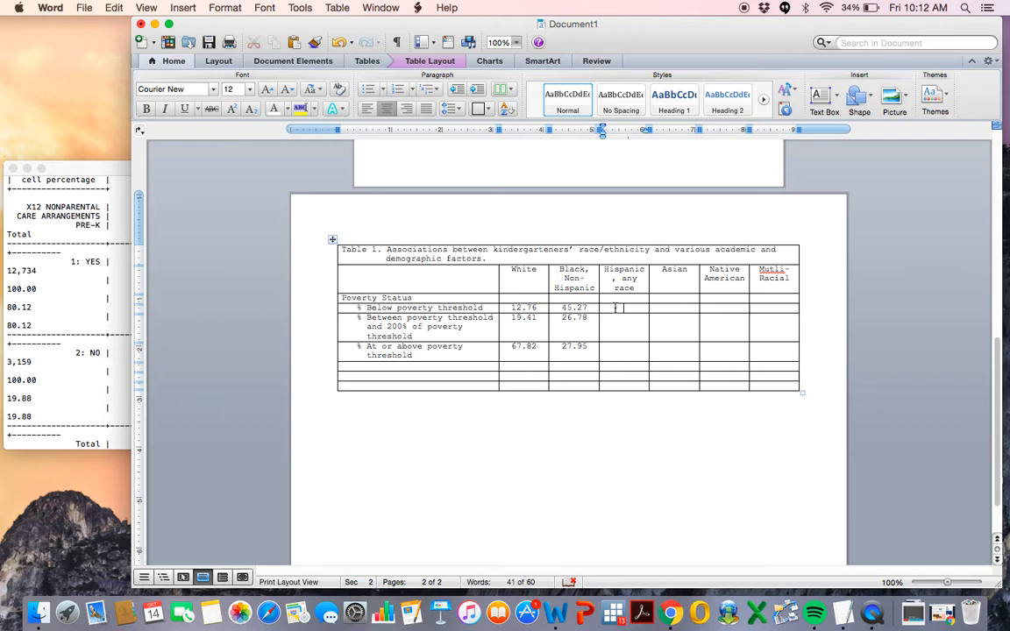
type("1.60")
key("Down")
type("12.45")
left_click(629, 351)
type("10.50")
left_click(688, 308)
type("22.57")
key("Down")
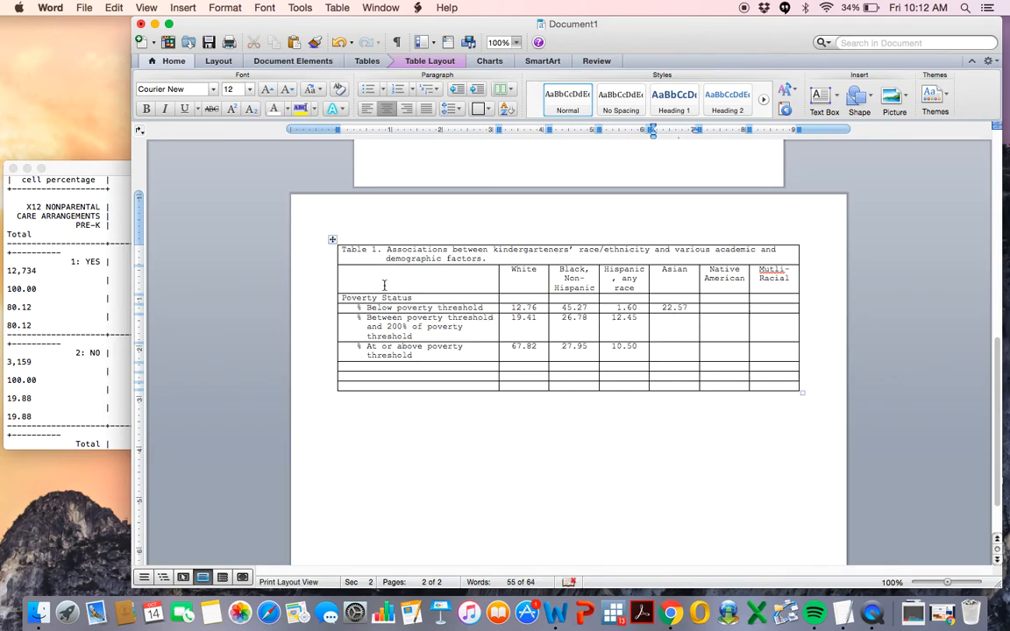
Select the whole table and remove all its borders.
left_click(332, 240)
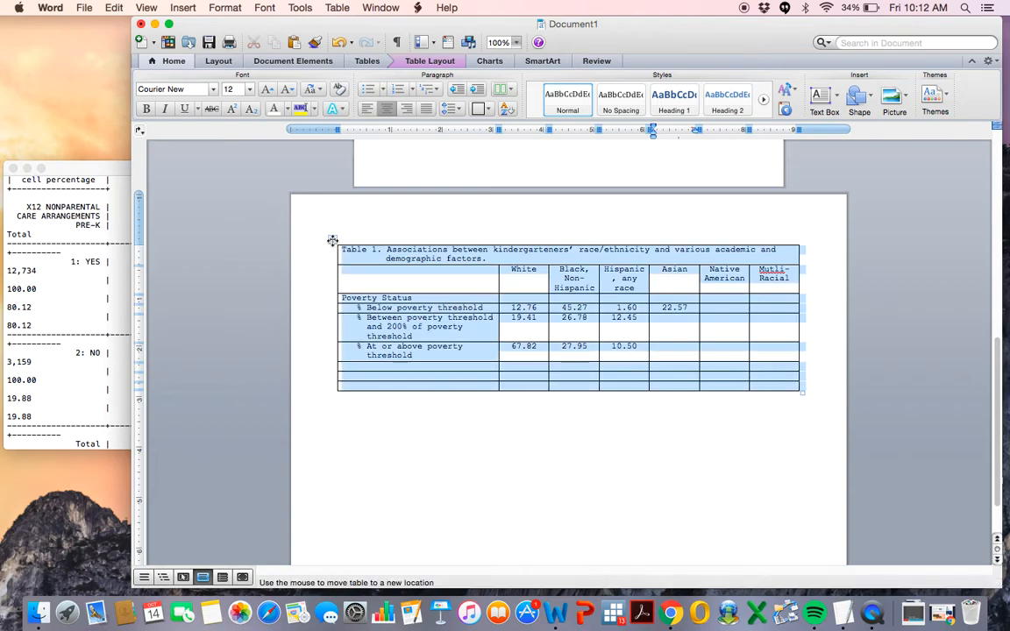
left_click(490, 110)
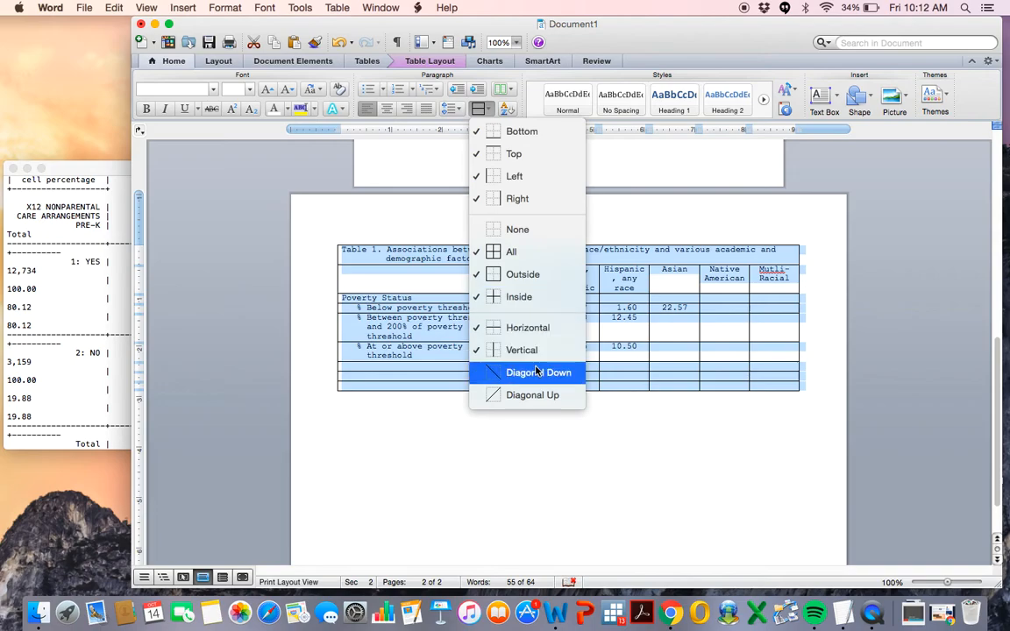
left_click(535, 231)
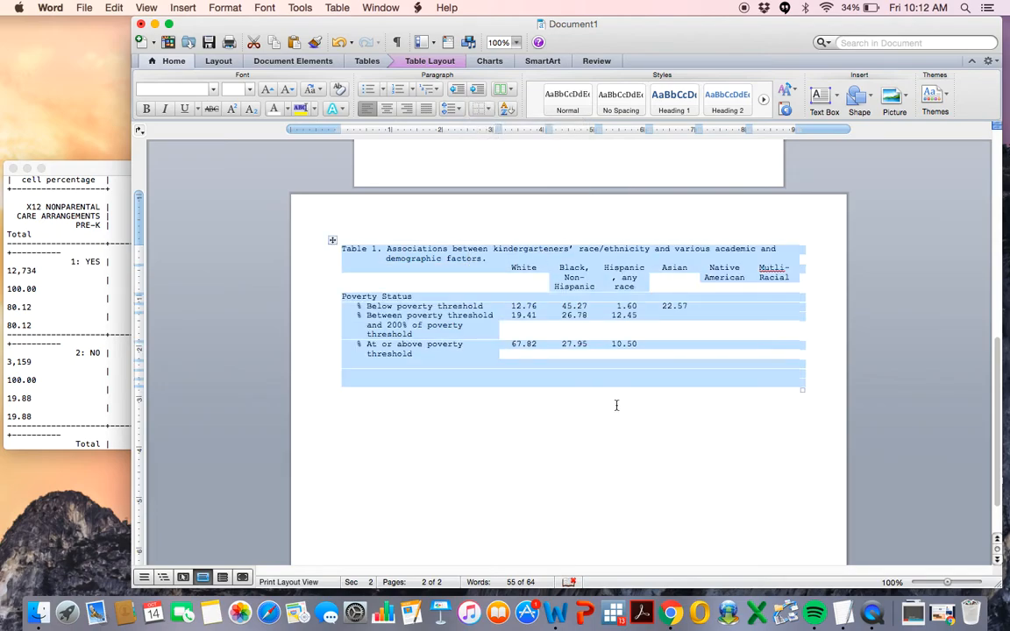
Draw horizontal rules above and below the column headings and along the table's bottom with the Draw tool.
left_click(411, 63)
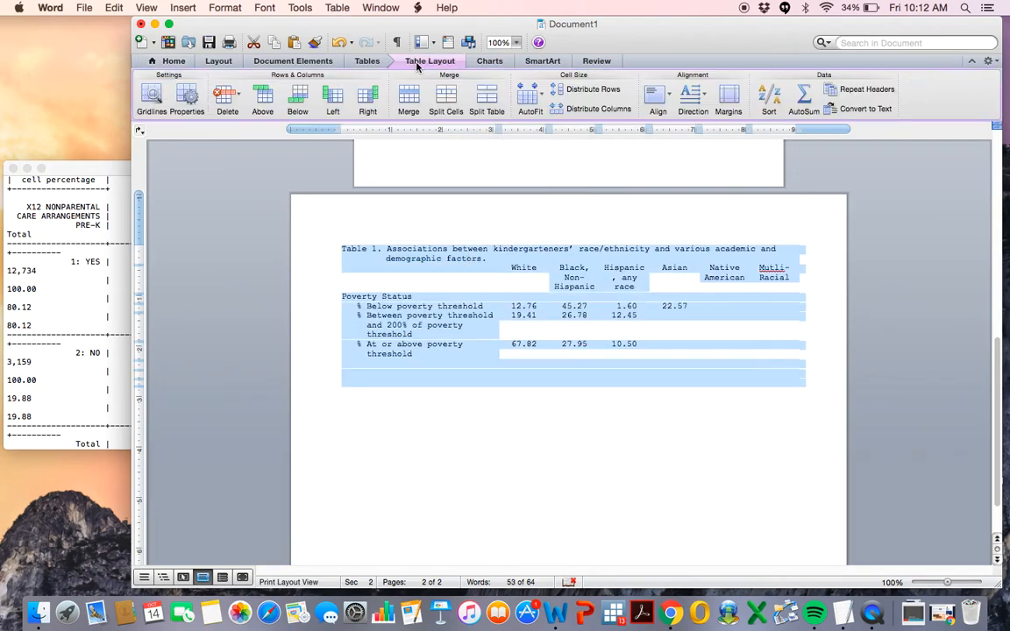
left_click(367, 60)
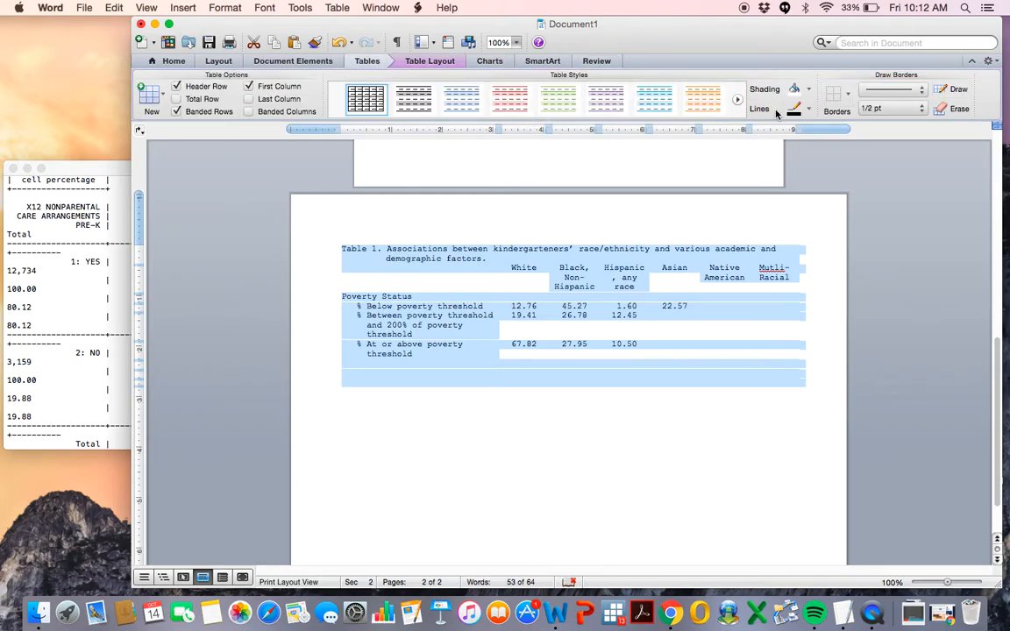
left_click(956, 90)
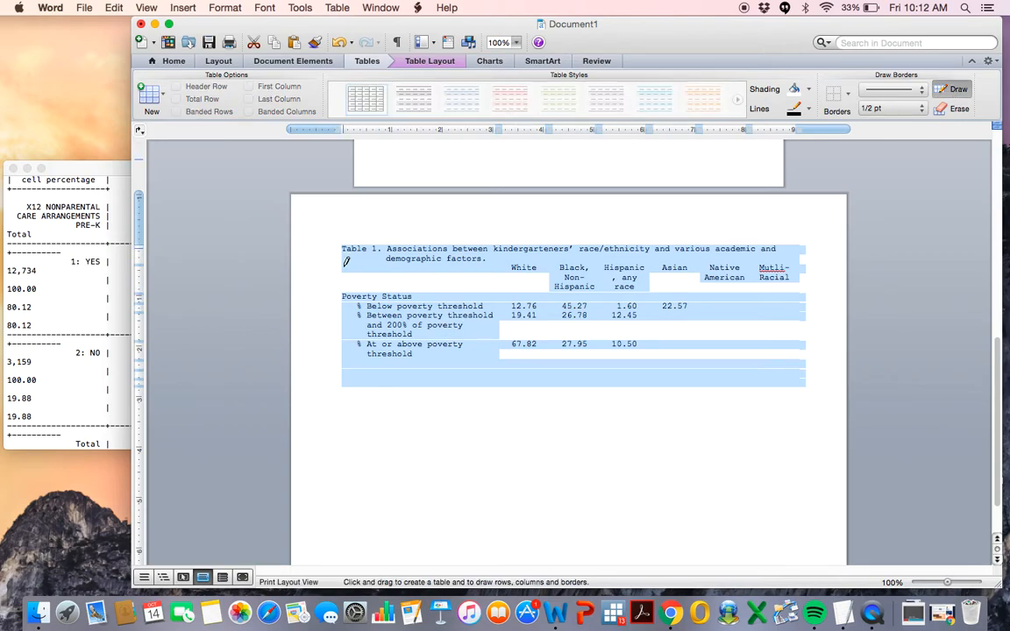
left_click_drag(338, 262, 764, 261)
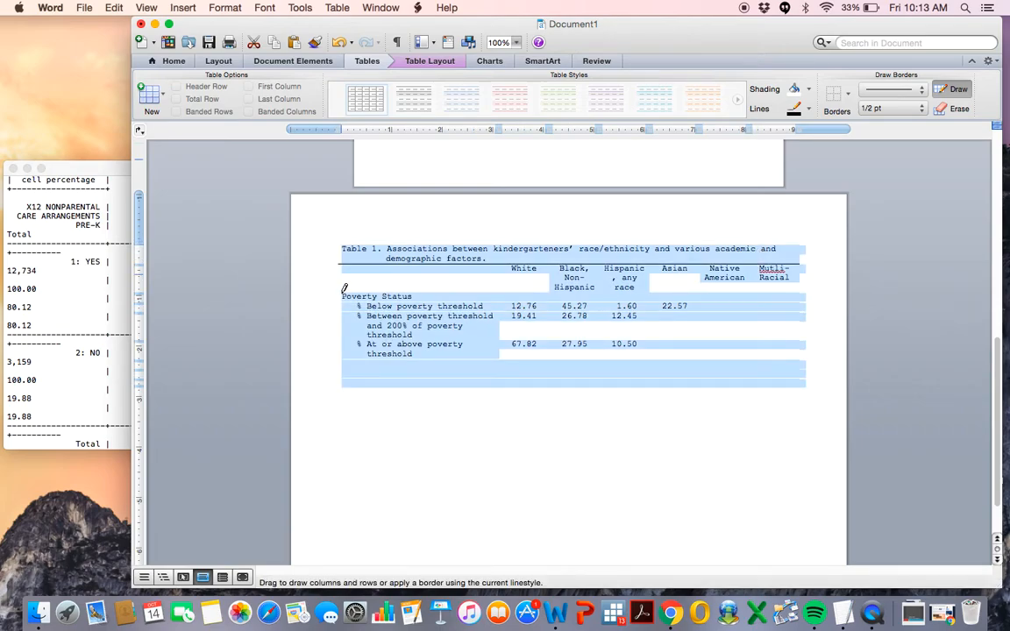
left_click_drag(341, 291, 754, 281)
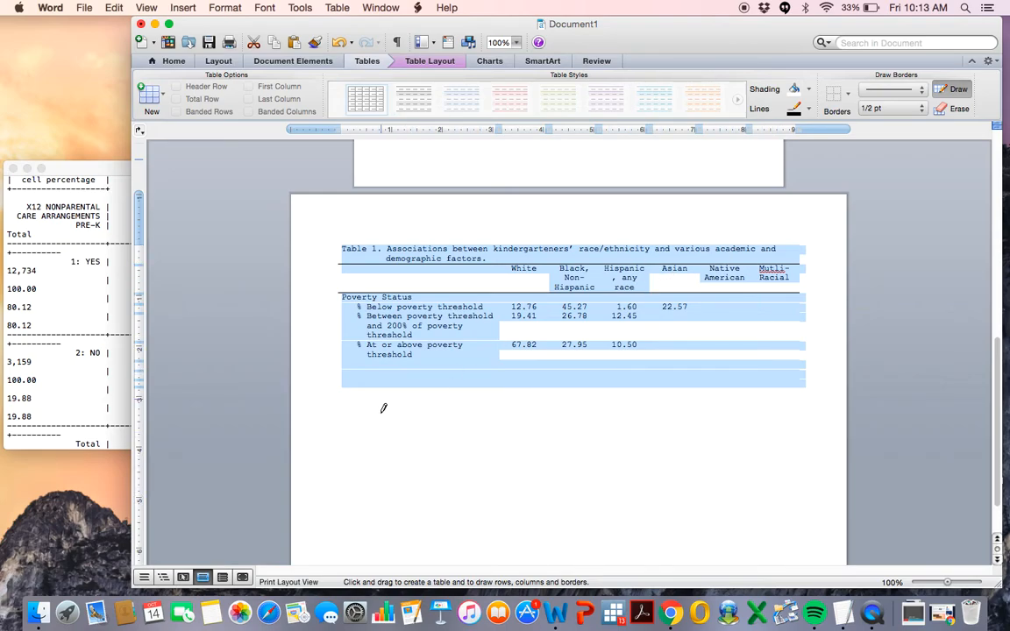
mouse_move(341, 389)
left_mouse_down()
mouse_move(543, 400)
mouse_move(731, 391)
mouse_move(789, 365)
mouse_move(807, 391)
mouse_move(803, 379)
left_mouse_up()
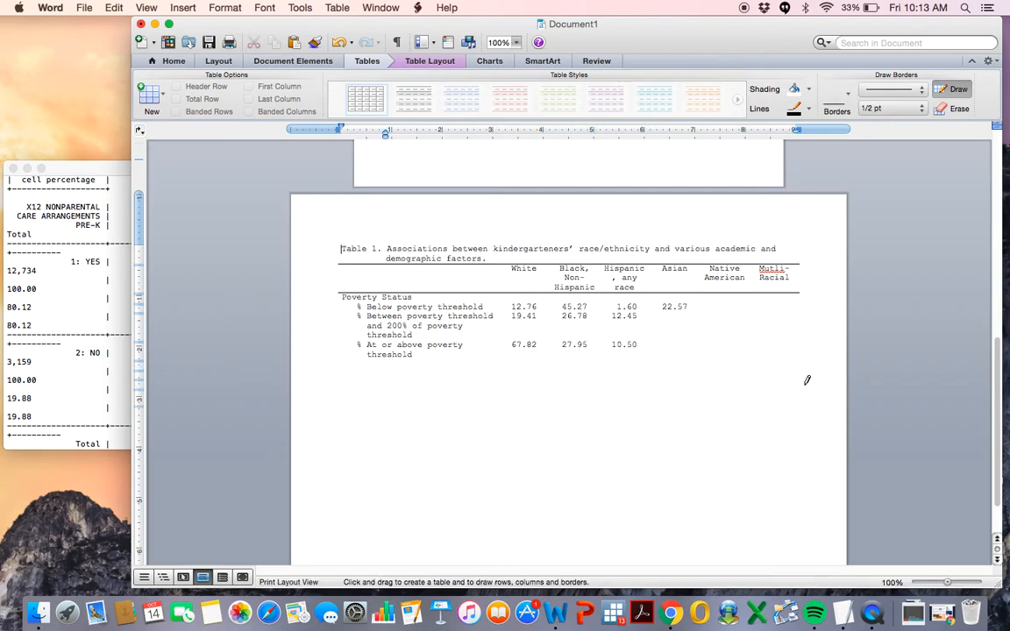
left_click_drag(367, 388, 604, 384)
left_click(958, 91)
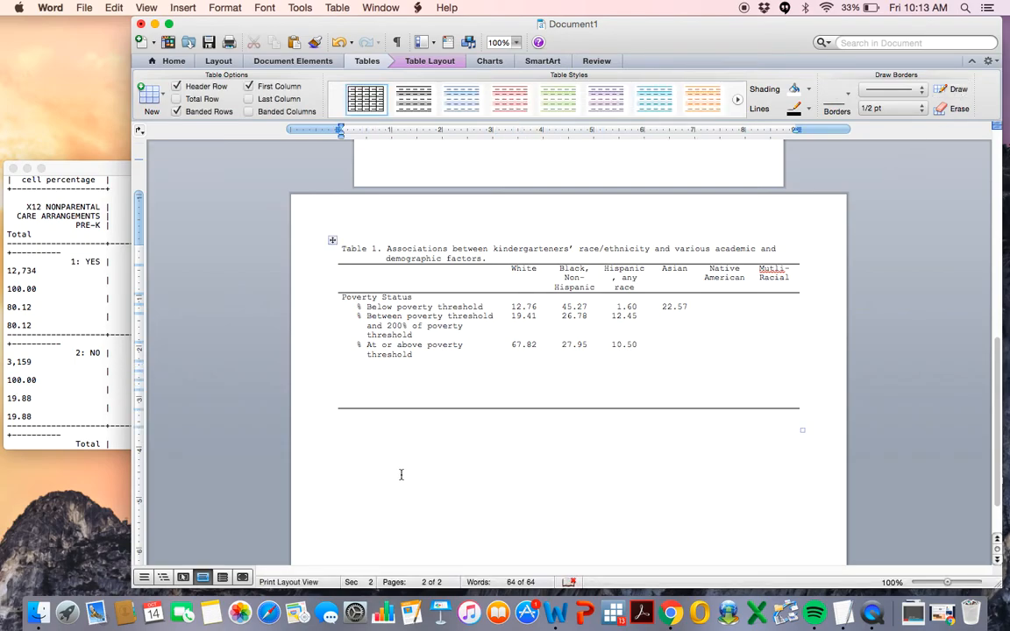
Add "Note:" in the table's bottom row and set it to Courier New.
left_click(374, 415)
type("Note:")
left_click(318, 413)
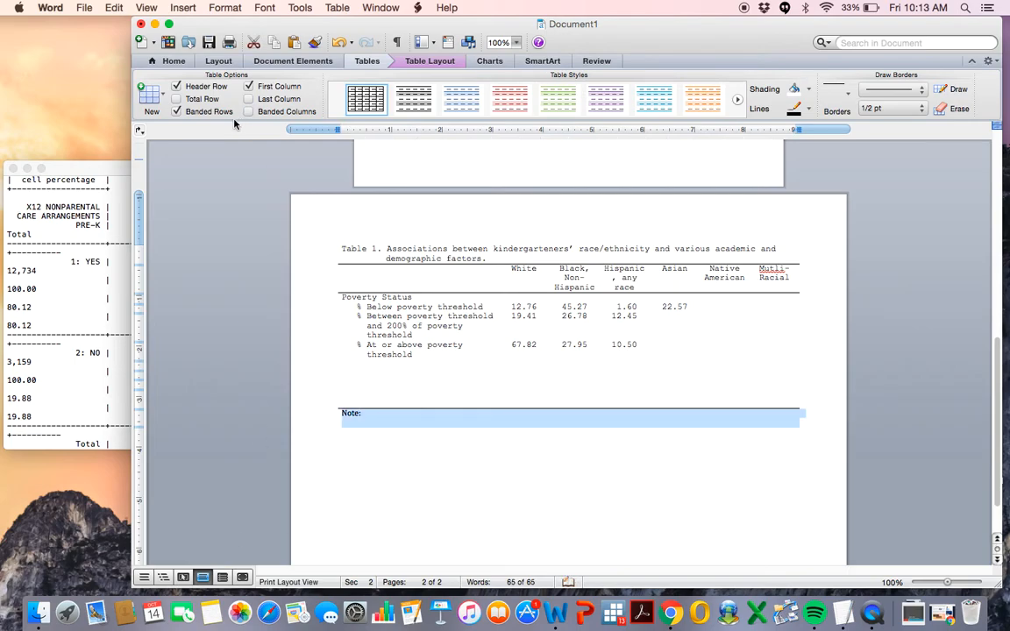
left_click(171, 61)
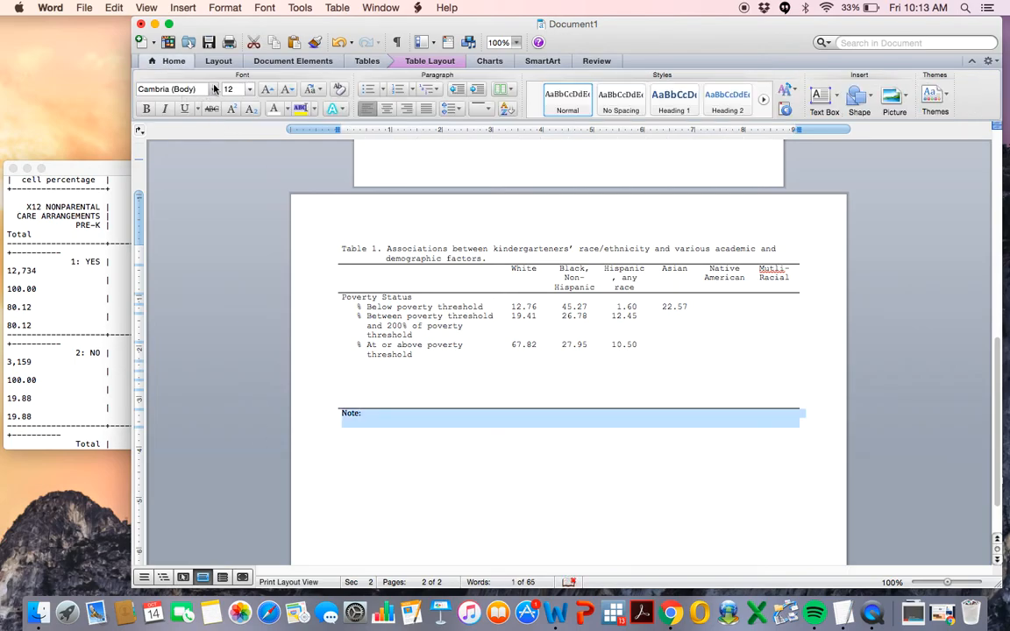
left_click(214, 89)
left_click(200, 182)
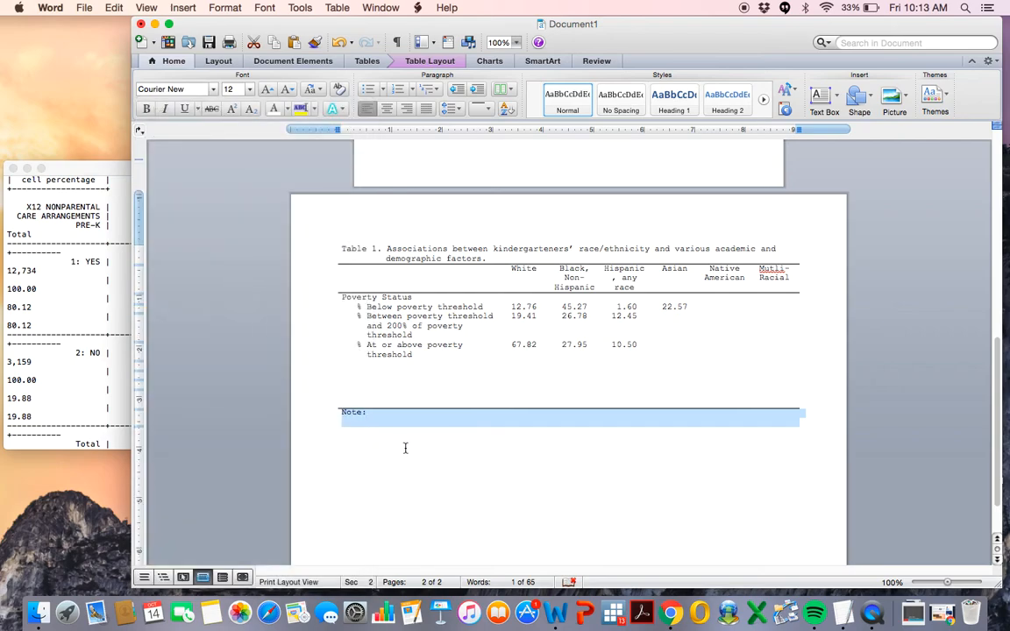
left_click(381, 413)
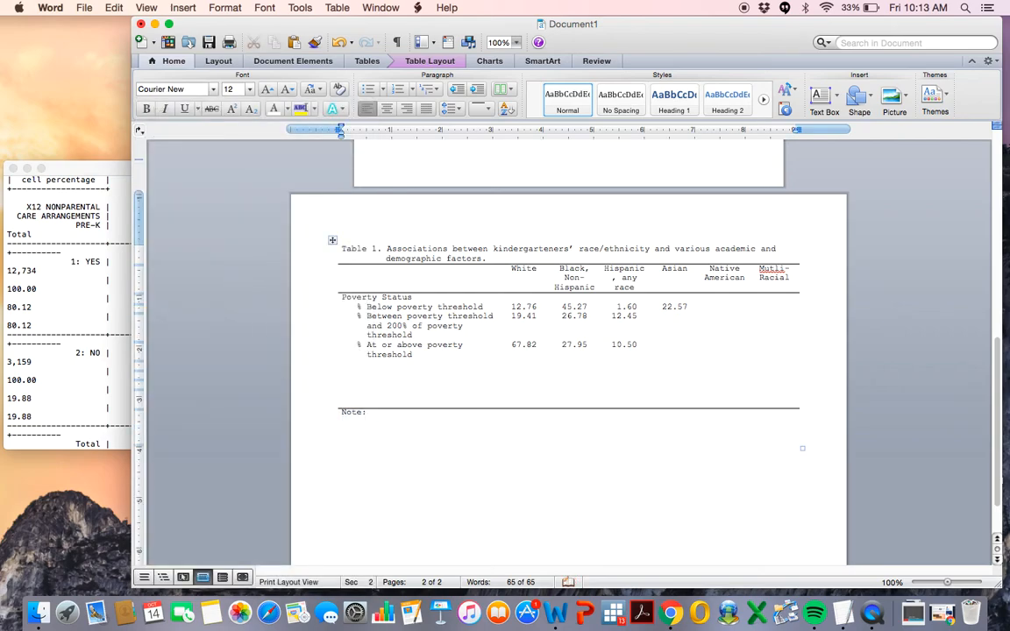
Add a "***" line under the note and set the note's line spacing to 1.0.
key("Return")
type("***")
left_click_drag(368, 435, 329, 414)
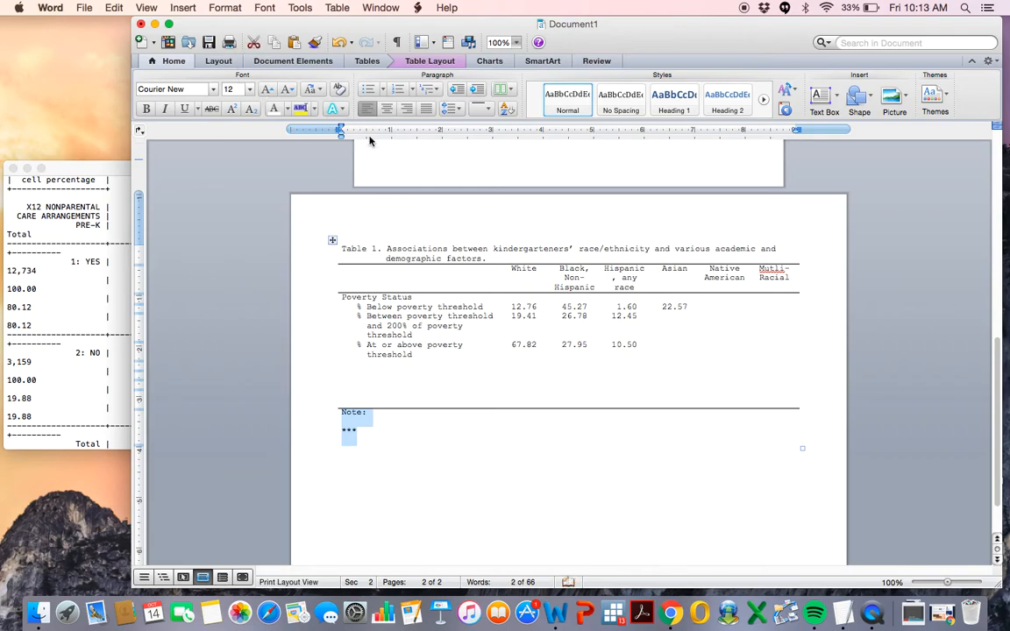
left_click(453, 108)
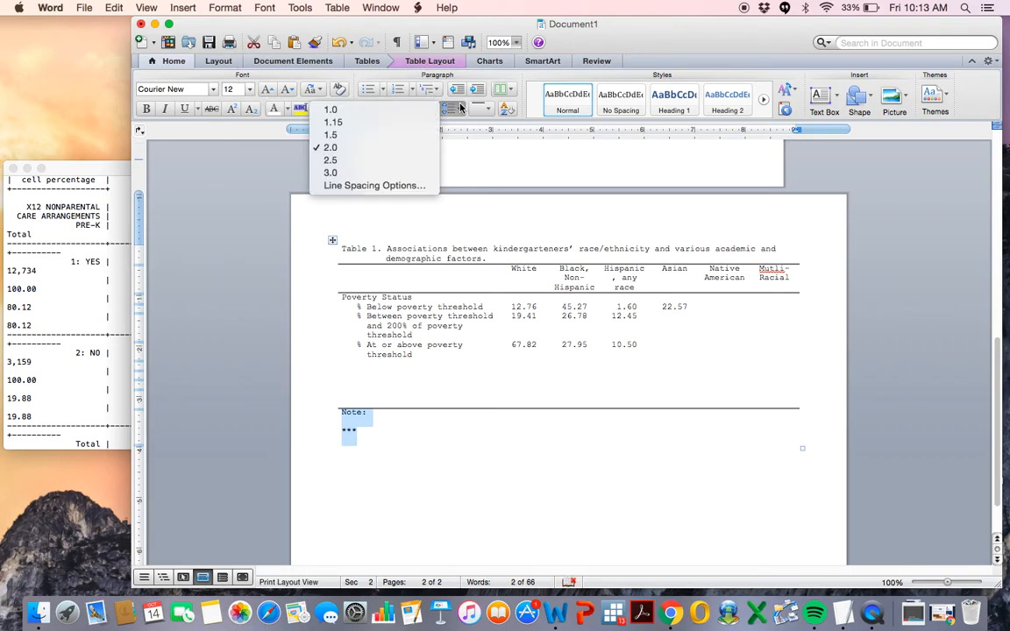
left_click(378, 109)
Append "***" to the "Poverty Status" row label.
left_click(424, 297)
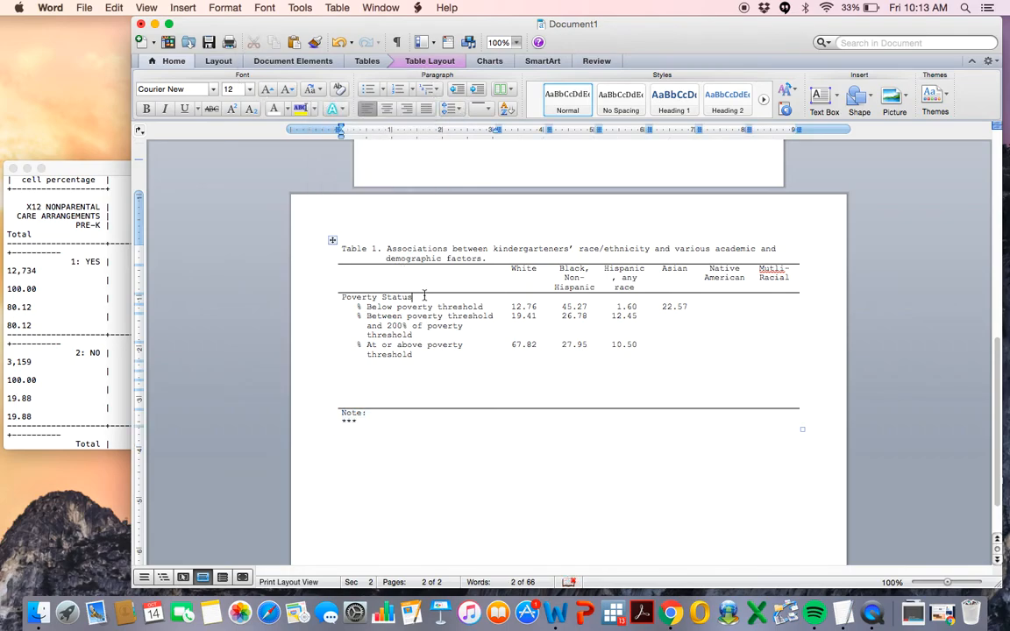
type("***")
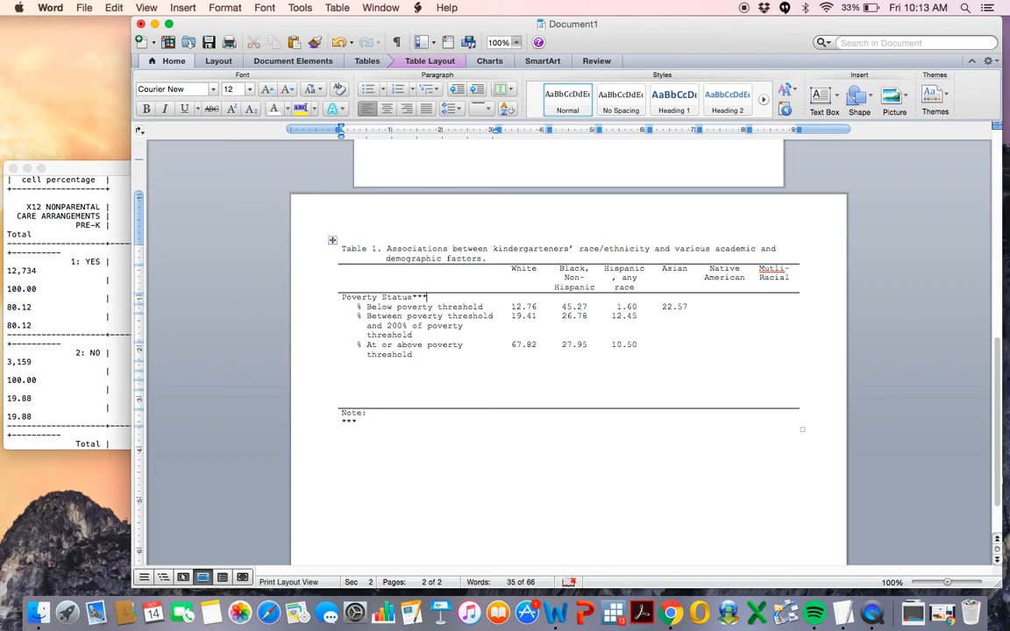